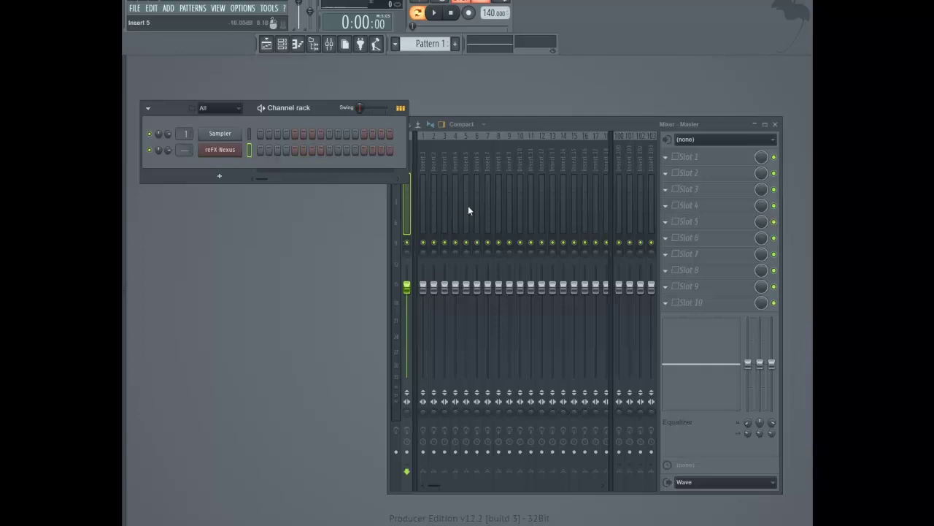
Move the mixer out of the way and open the reFX Nexus instrument window above it
{"action": "left_click_drag", "start_coordinate": [496, 126], "coordinate": [530, 95]}
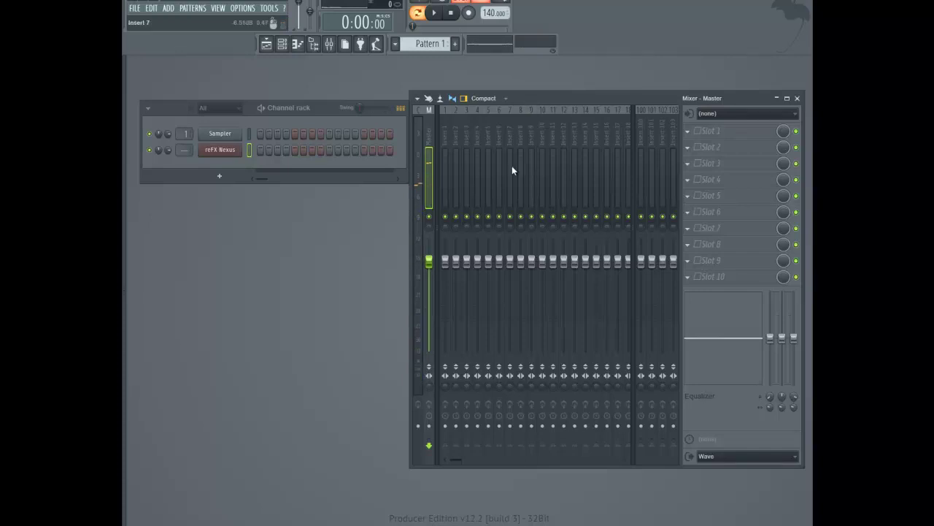
{"action": "left_click", "coordinate": [220, 150]}
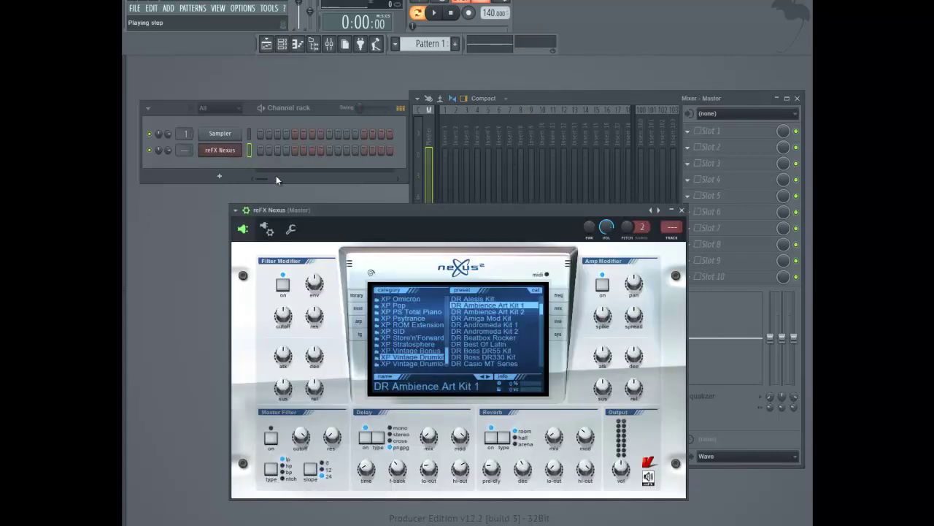
{"action": "left_click_drag", "start_coordinate": [395, 217], "coordinate": [405, 171]}
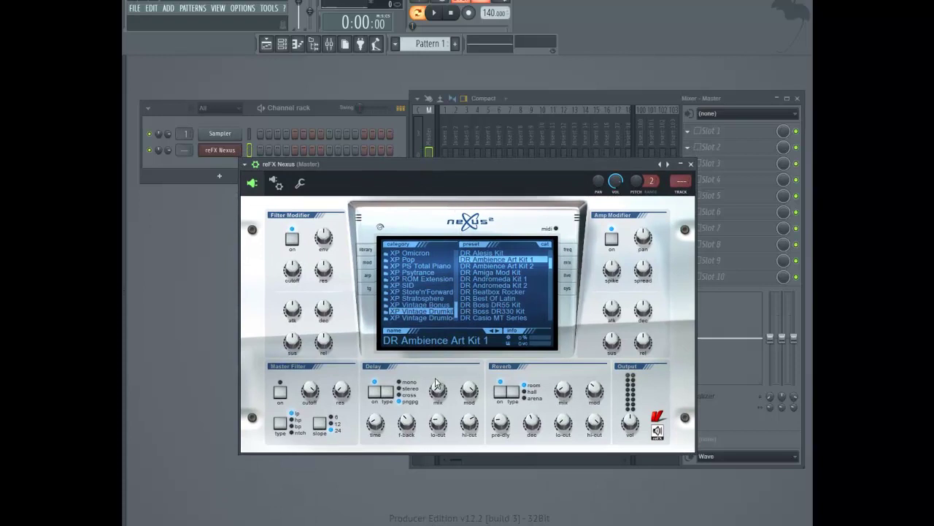
Look through the piano presets of the XP PS Total Piano category in Nexus
{"action": "left_click", "coordinate": [432, 267]}
{"action": "scroll", "coordinate": [489, 286], "scroll_direction": "down", "scroll_amount": 3}
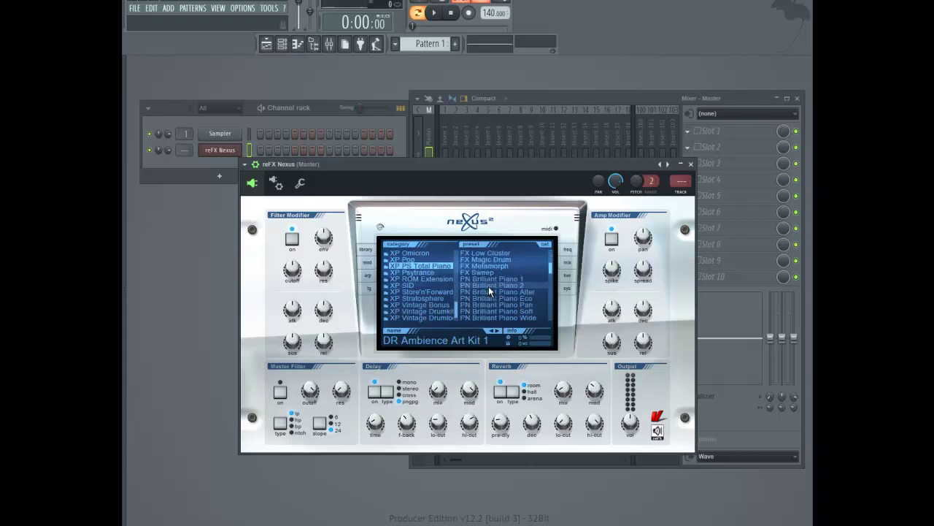
{"action": "scroll", "coordinate": [487, 289], "scroll_direction": "down", "scroll_amount": 4}
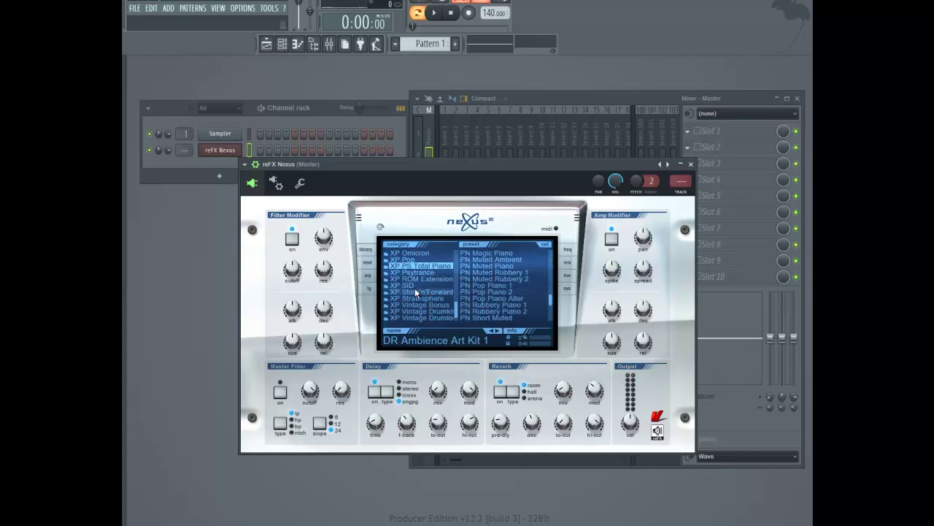
{"action": "scroll", "coordinate": [404, 290], "scroll_direction": "down", "scroll_amount": 1}
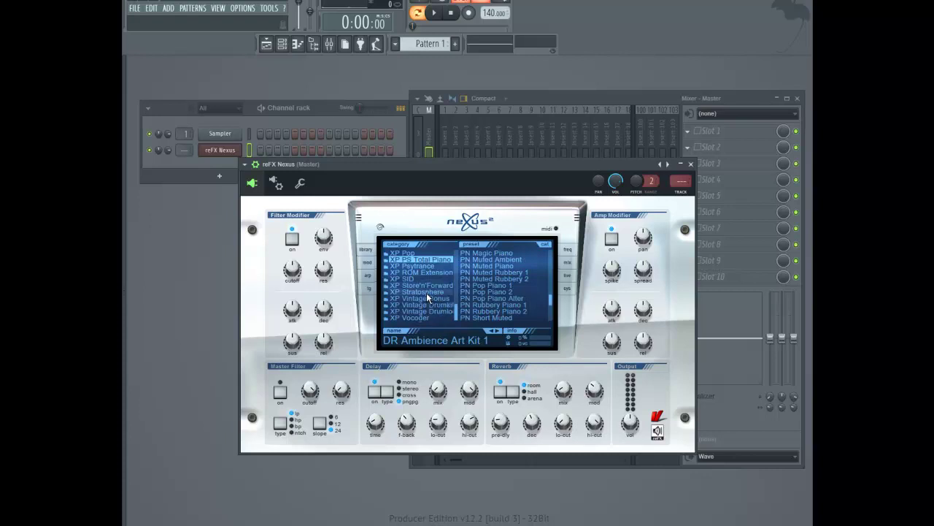
Switch Nexus to the XP House vol.1 category and look through its presets and the neighbouring categories
{"action": "scroll", "coordinate": [439, 302], "scroll_direction": "up", "scroll_amount": 3}
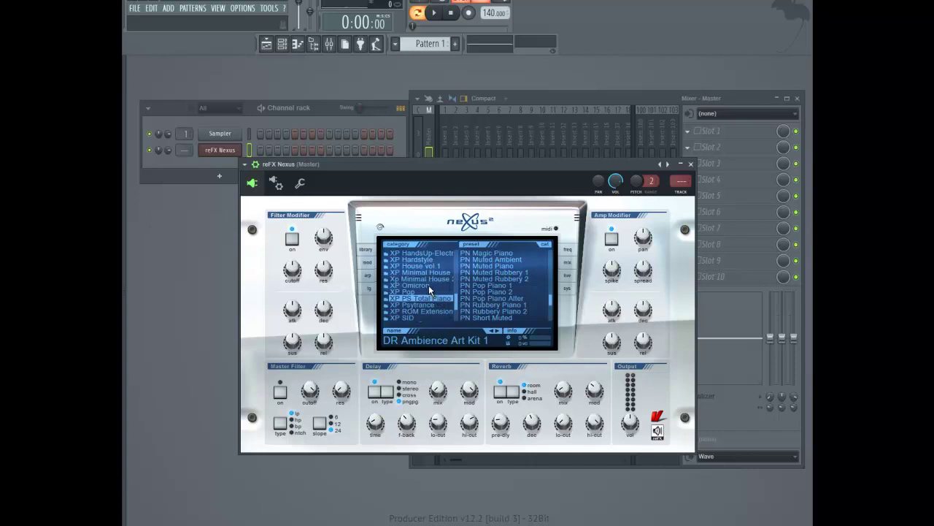
{"action": "scroll", "coordinate": [431, 287], "scroll_direction": "up", "scroll_amount": 2}
{"action": "left_click", "coordinate": [432, 286]}
{"action": "scroll", "coordinate": [482, 286], "scroll_direction": "down", "scroll_amount": 6}
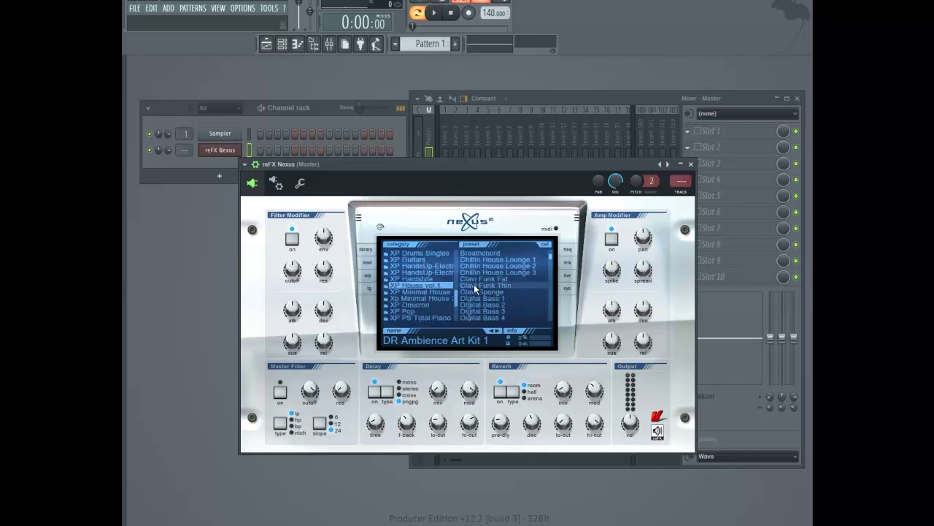
{"action": "scroll", "coordinate": [482, 288], "scroll_direction": "down", "scroll_amount": 5}
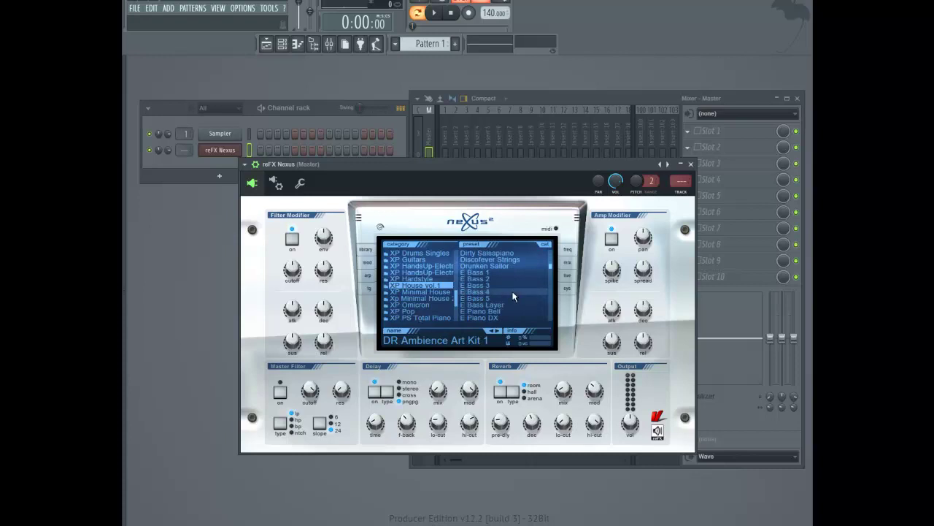
{"action": "scroll", "coordinate": [494, 280], "scroll_direction": "down", "scroll_amount": 5}
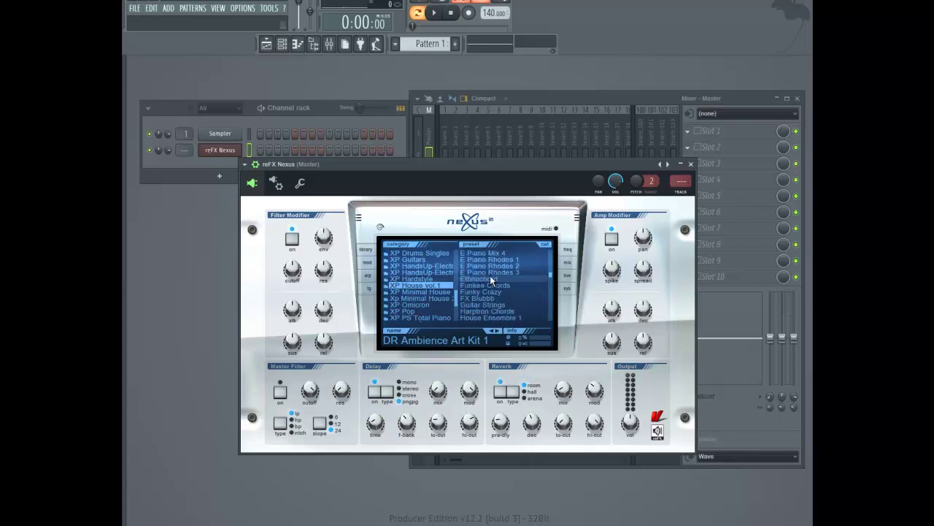
{"action": "scroll", "coordinate": [491, 280], "scroll_direction": "up", "scroll_amount": 2}
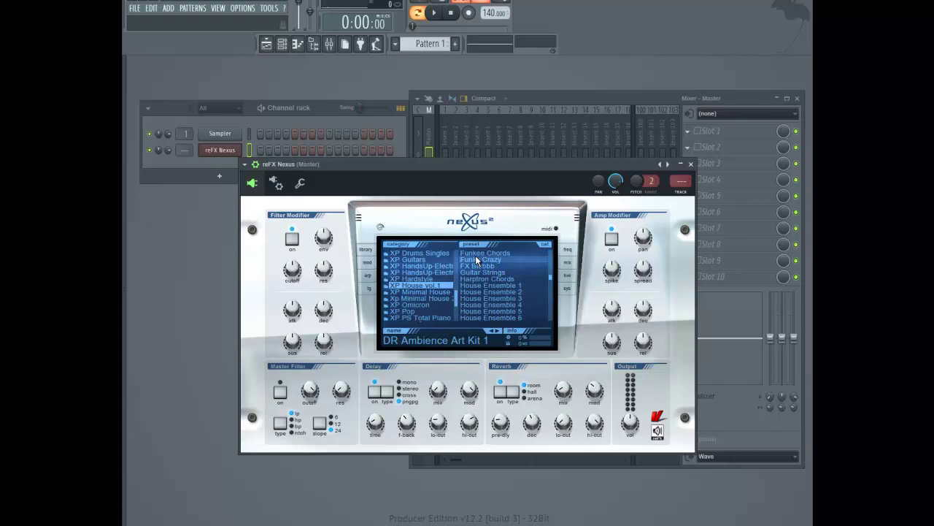
{"action": "scroll", "coordinate": [487, 266], "scroll_direction": "down", "scroll_amount": 5}
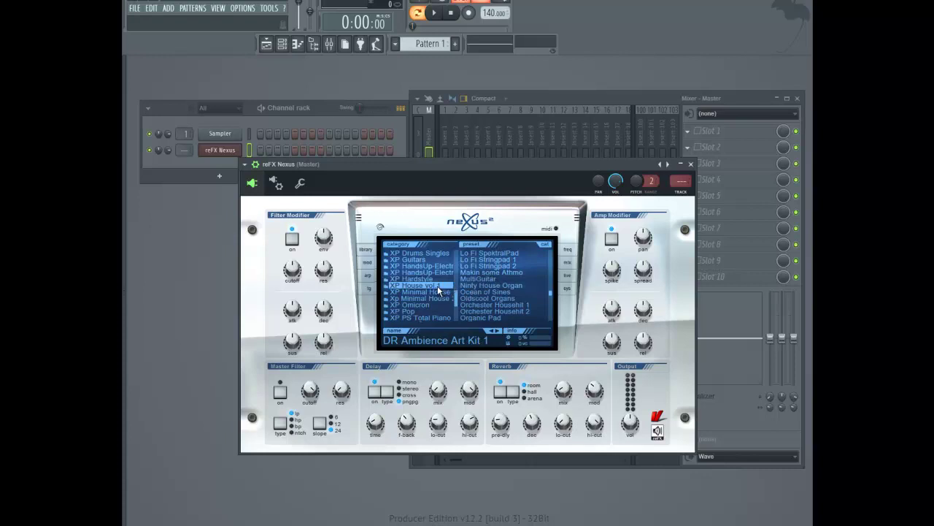
{"action": "scroll", "coordinate": [440, 290], "scroll_direction": "down", "scroll_amount": 5}
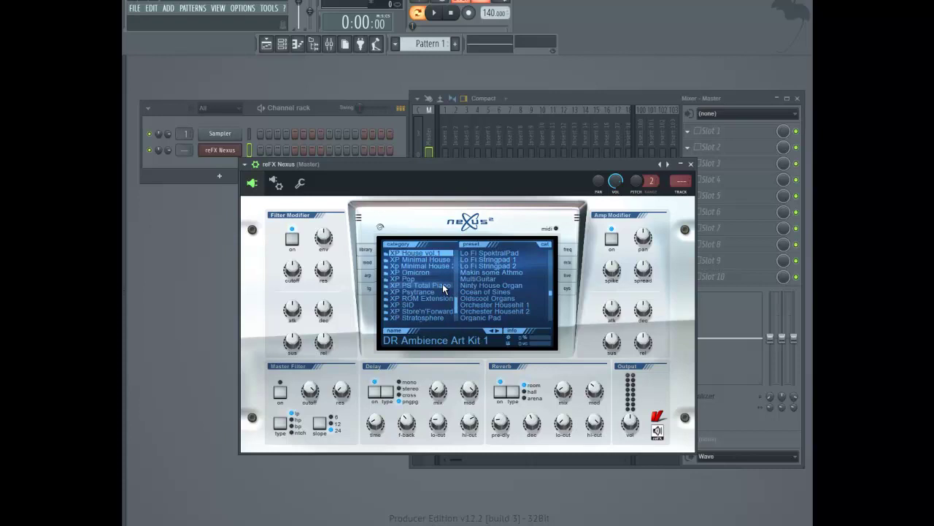
Audition the Orchester Househit 1 and Organic Pad presets, and load the Simple Square preset
{"action": "left_click", "coordinate": [496, 301]}
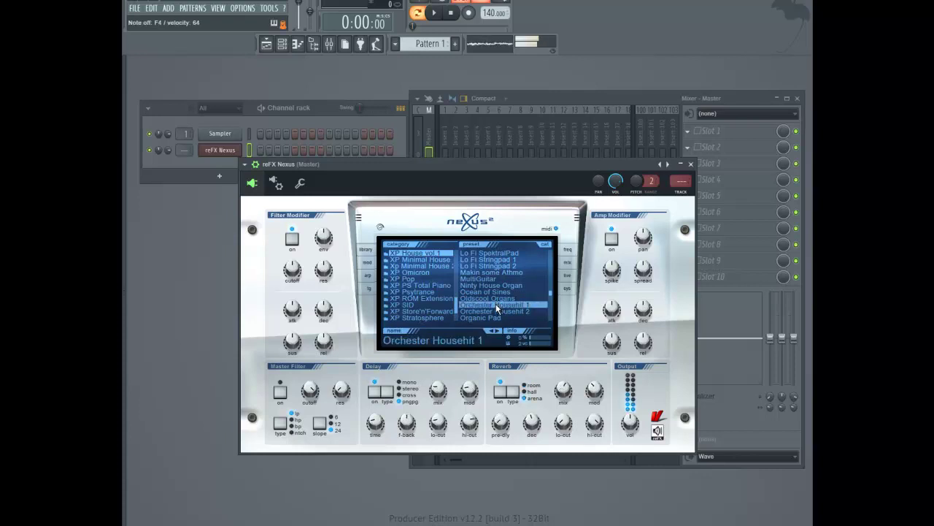
{"action": "scroll", "coordinate": [499, 287], "scroll_direction": "down", "scroll_amount": 2}
{"action": "scroll", "coordinate": [494, 284], "scroll_direction": "down", "scroll_amount": 3}
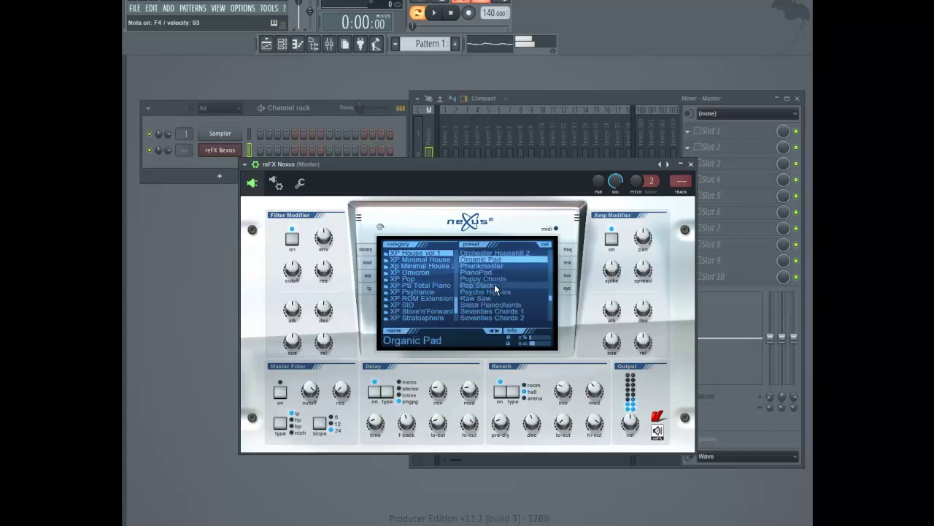
{"action": "left_click", "coordinate": [493, 268]}
{"action": "left_click", "coordinate": [496, 272]}
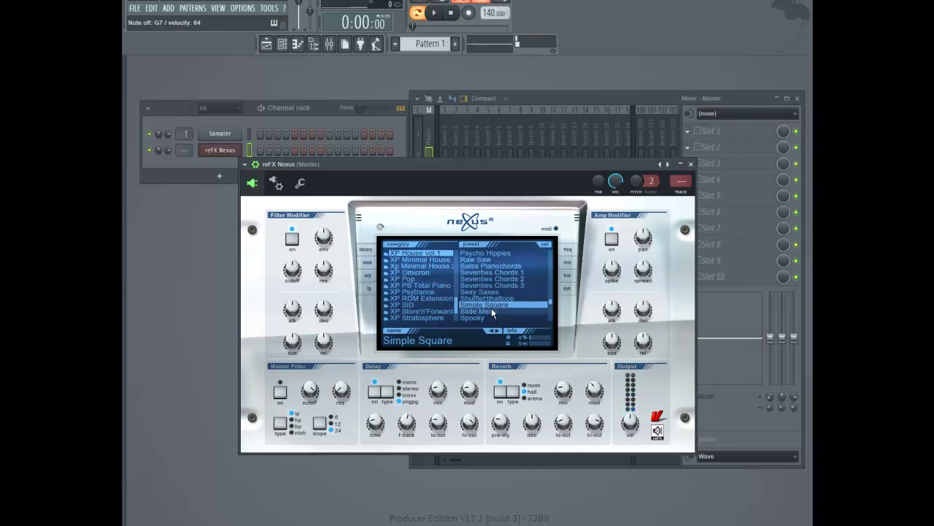
Examine the effect and mix settings of Simple Square, and return to the preset library
{"action": "left_click", "coordinate": [567, 262]}
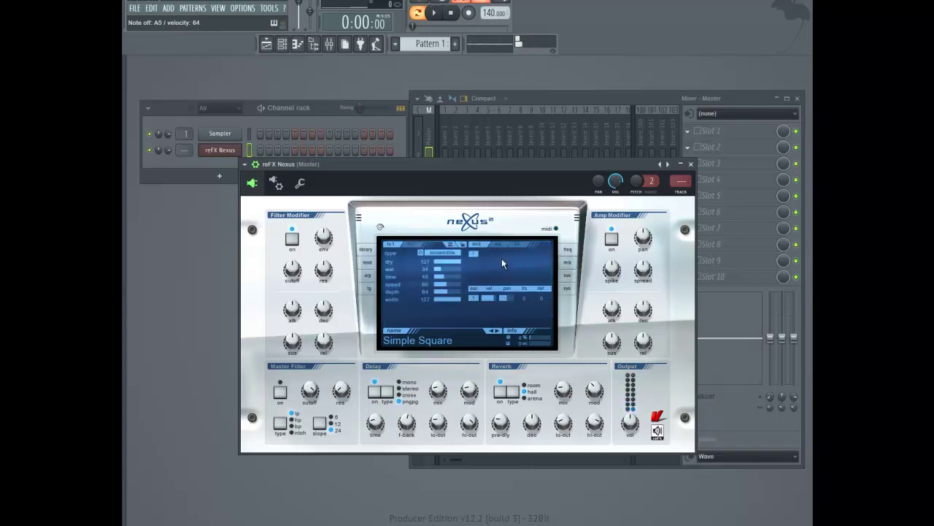
{"action": "left_click", "coordinate": [411, 245]}
{"action": "left_click", "coordinate": [390, 245]}
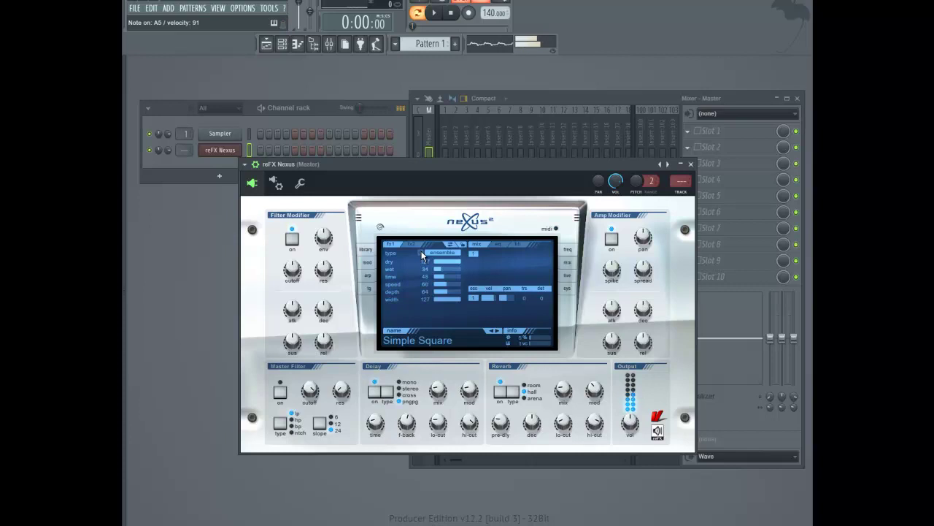
{"action": "left_click", "coordinate": [366, 249]}
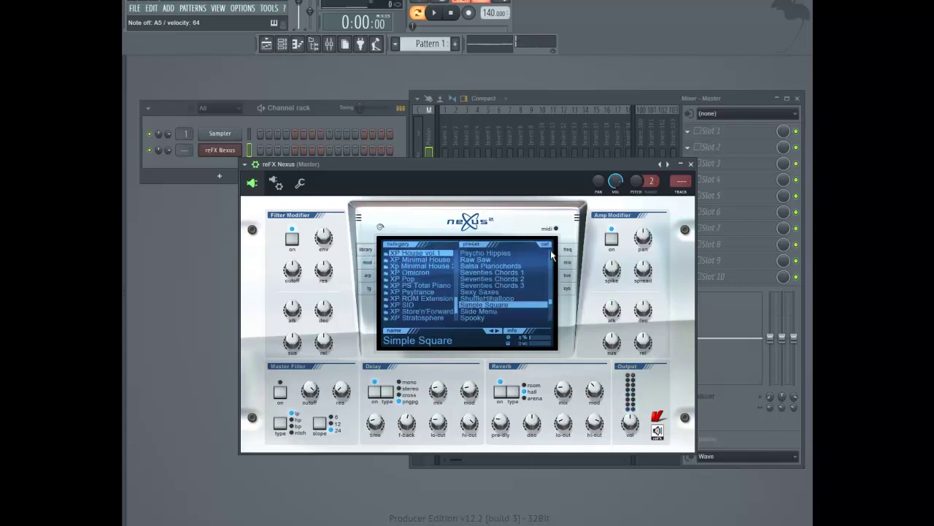
{"action": "scroll", "coordinate": [430, 285], "scroll_direction": "down", "scroll_amount": 3}
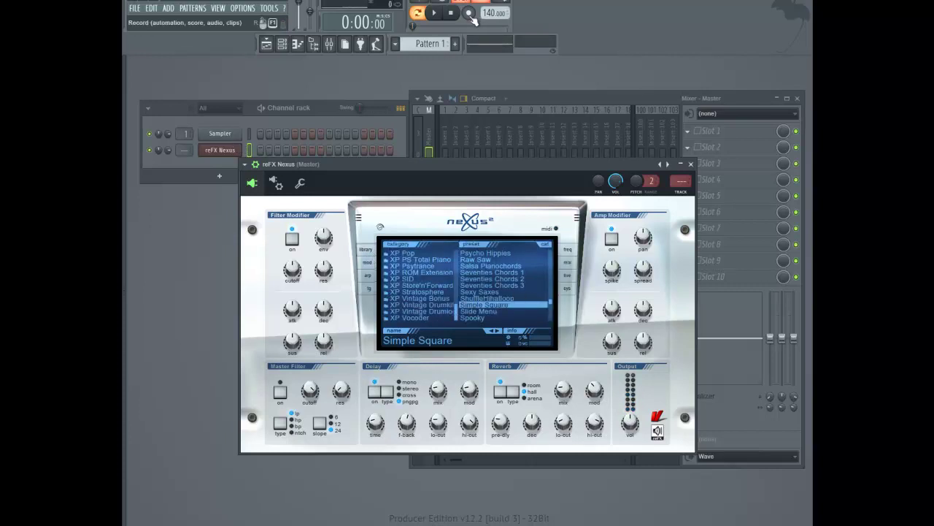
Tap in a project tempo of 84 BPM with the Tempo tapper
{"action": "right_click", "coordinate": [495, 13]}
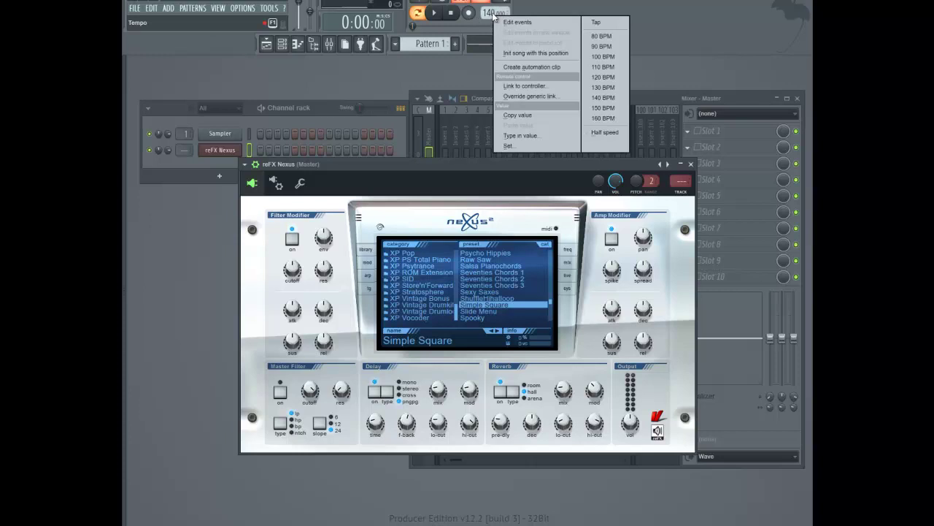
{"action": "left_click", "coordinate": [604, 22]}
{"action": "left_click", "coordinate": [455, 249]}
{"action": "left_click", "coordinate": [456, 251]}
{"action": "left_click", "coordinate": [456, 253]}
{"action": "left_click", "coordinate": [454, 253]}
{"action": "left_click", "coordinate": [453, 254]}
{"action": "left_click", "coordinate": [453, 254]}
{"action": "left_click", "coordinate": [452, 255]}
{"action": "left_click", "coordinate": [450, 254]}
{"action": "left_click", "coordinate": [448, 254]}
{"action": "left_click", "coordinate": [446, 254]}
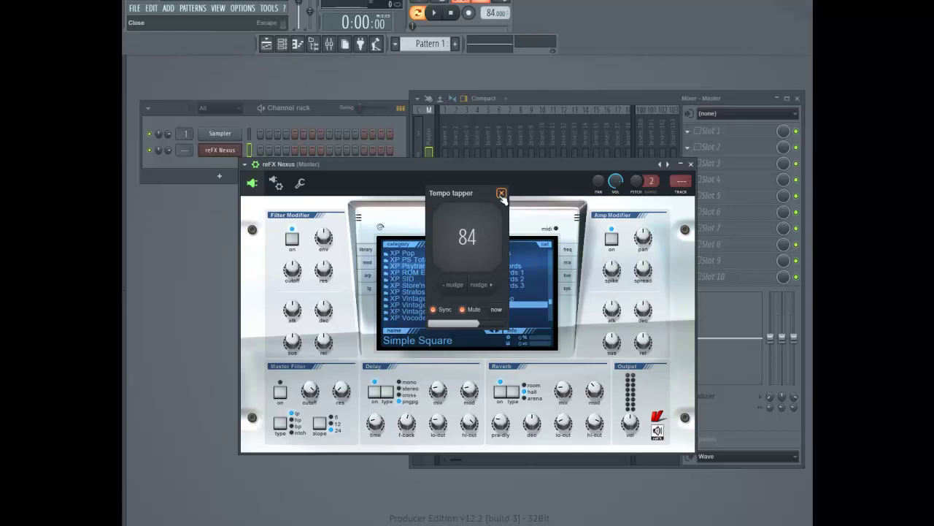
{"action": "left_click", "coordinate": [501, 193]}
Set the project tempo to 90 BPM and briefly run playback to check it
{"action": "right_click", "coordinate": [494, 13]}
{"action": "left_click", "coordinate": [607, 40]}
{"action": "left_click", "coordinate": [434, 14]}
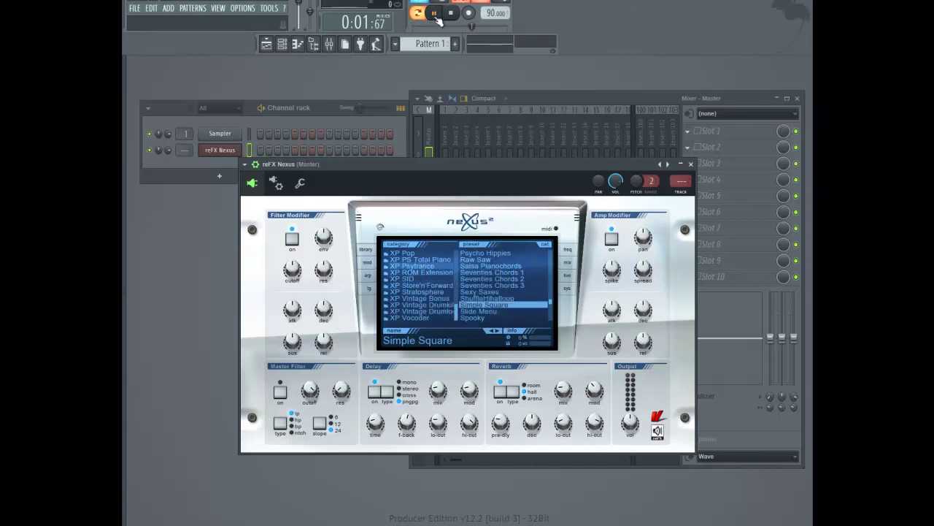
{"action": "key", "text": "space"}
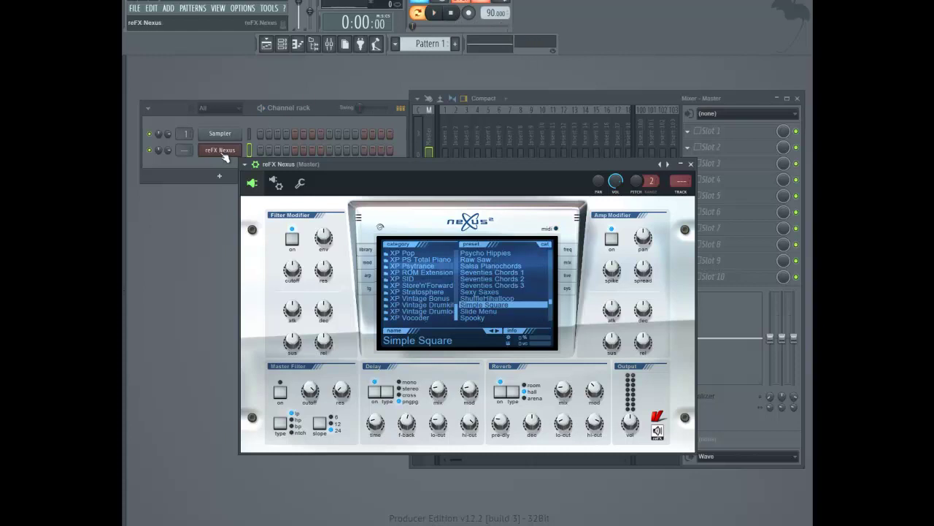
Reopen the Nexus instrument window and run playback while rehearsing the Simple Square chords
{"action": "left_click", "coordinate": [221, 154]}
{"action": "left_click", "coordinate": [221, 154]}
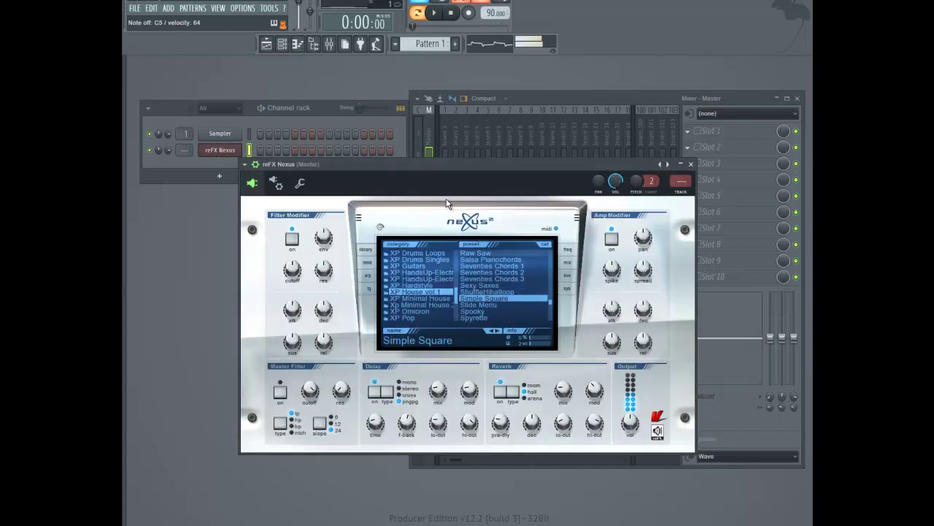
{"action": "left_click", "coordinate": [437, 13]}
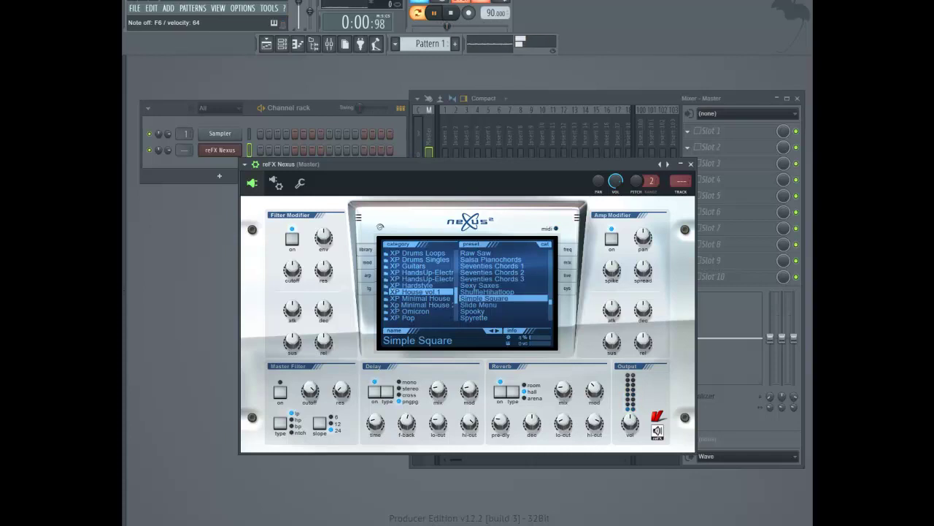
{"action": "key", "text": "space"}
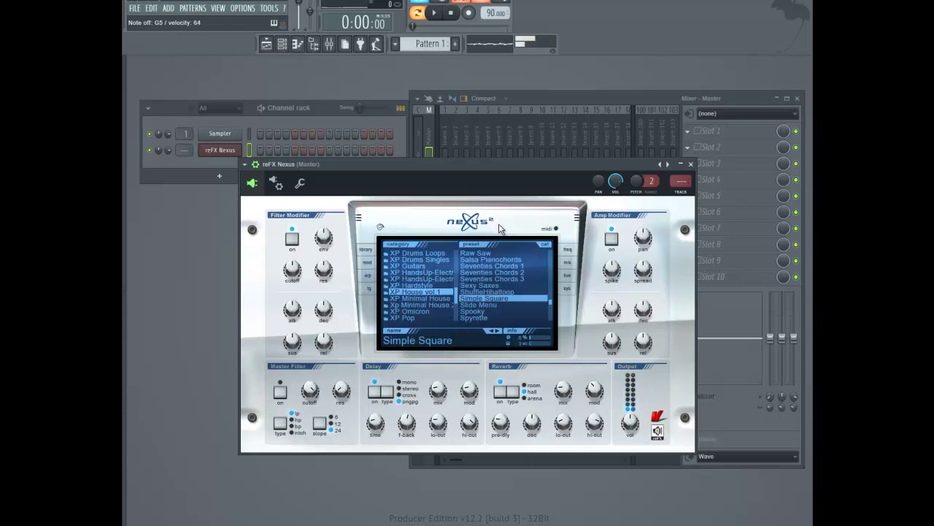
Arm recording, minimize Nexus and record a two-bar progression of eight short chords into Pattern 1
{"action": "key", "text": "r"}
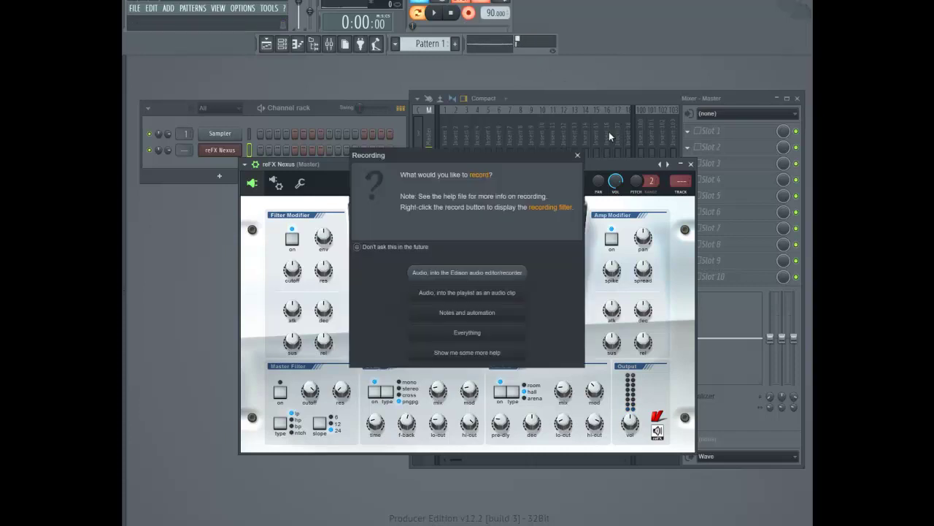
{"action": "left_click", "coordinate": [577, 155]}
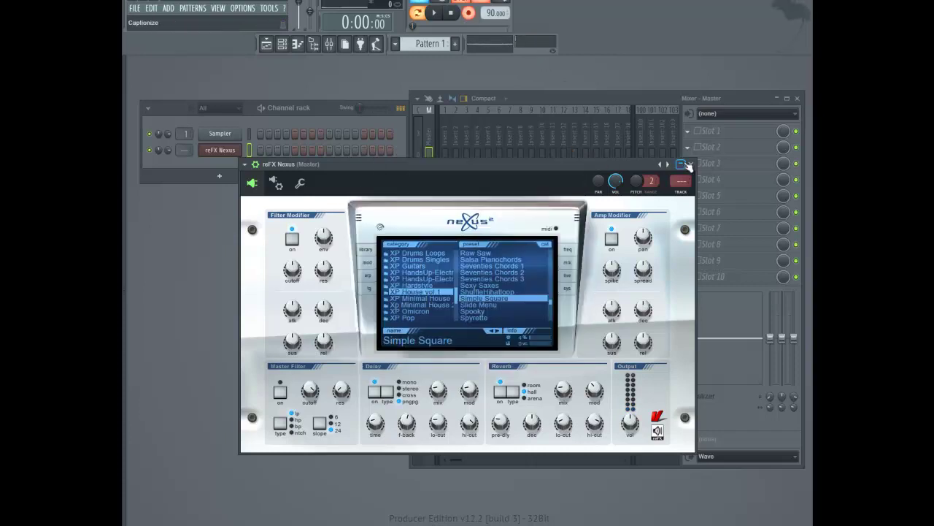
{"action": "left_click", "coordinate": [680, 164]}
{"action": "key", "text": "space"}
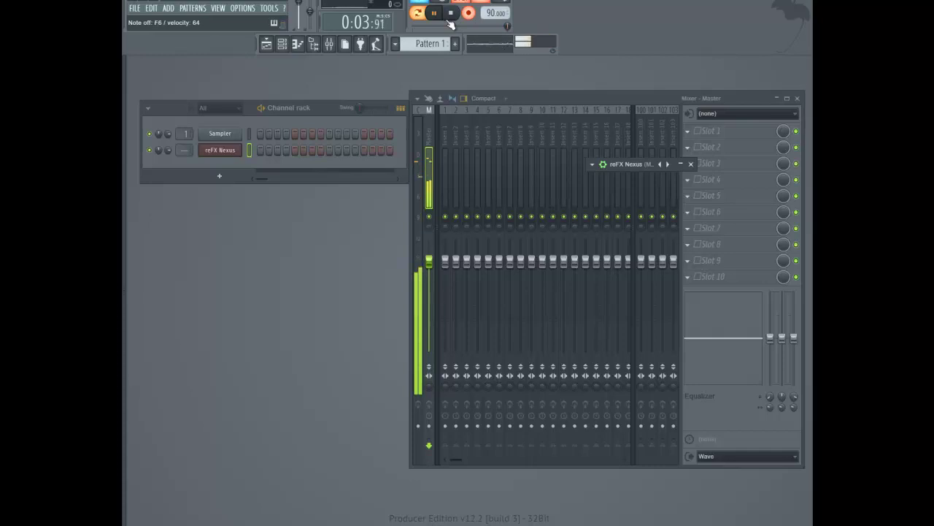
{"action": "left_click", "coordinate": [451, 13]}
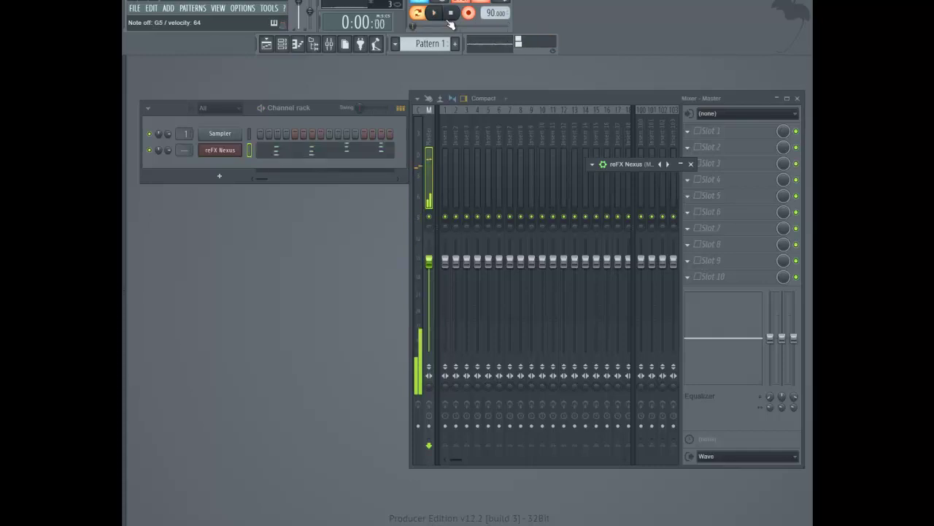
Open the recorded reFX Nexus chords in the piano roll and quantize them with the Default template
{"action": "left_click", "coordinate": [341, 152]}
{"action": "scroll", "coordinate": [341, 158], "scroll_direction": "up", "scroll_amount": 5}
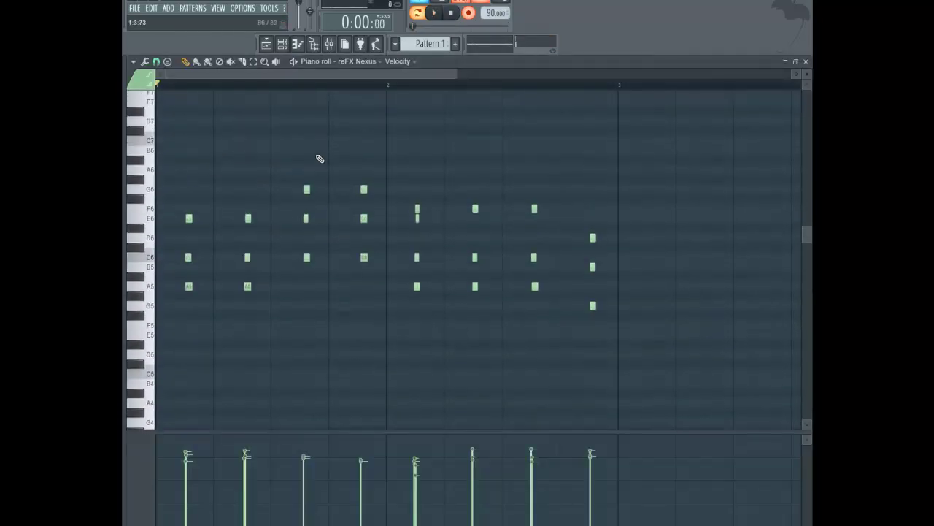
{"action": "key", "text": "alt+q"}
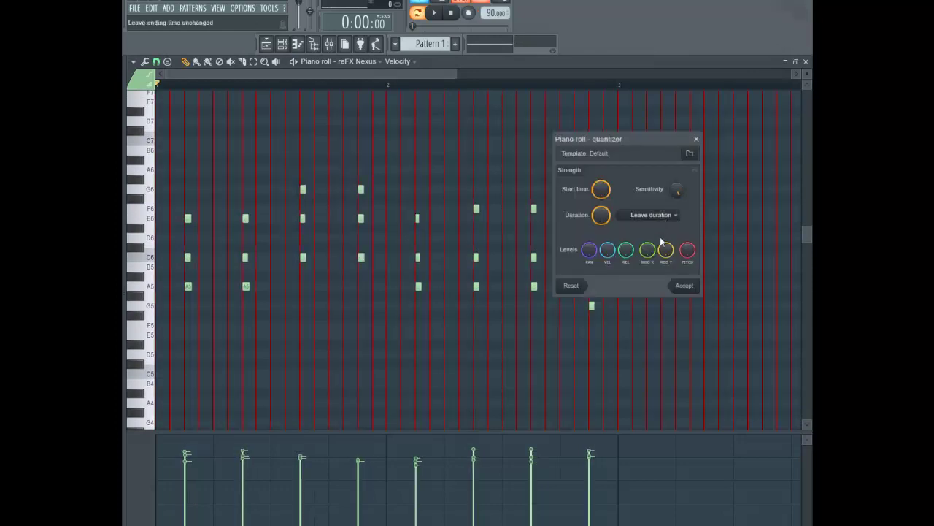
{"action": "left_click", "coordinate": [694, 285]}
Play the quantized pattern, raise the first chord's E6 note in bar 2 to F6, and close the piano roll
{"action": "key", "text": "space"}
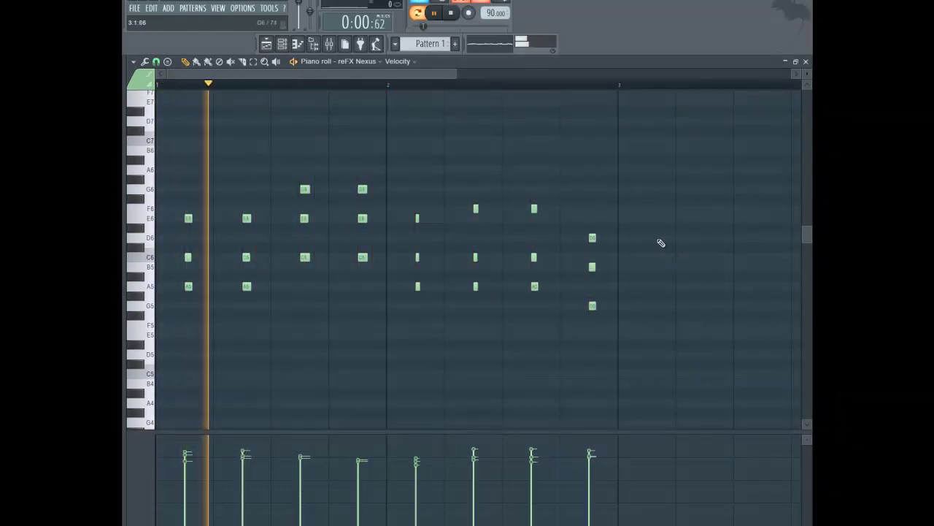
{"action": "scroll", "coordinate": [305, 87], "scroll_direction": "up", "scroll_amount": 3}
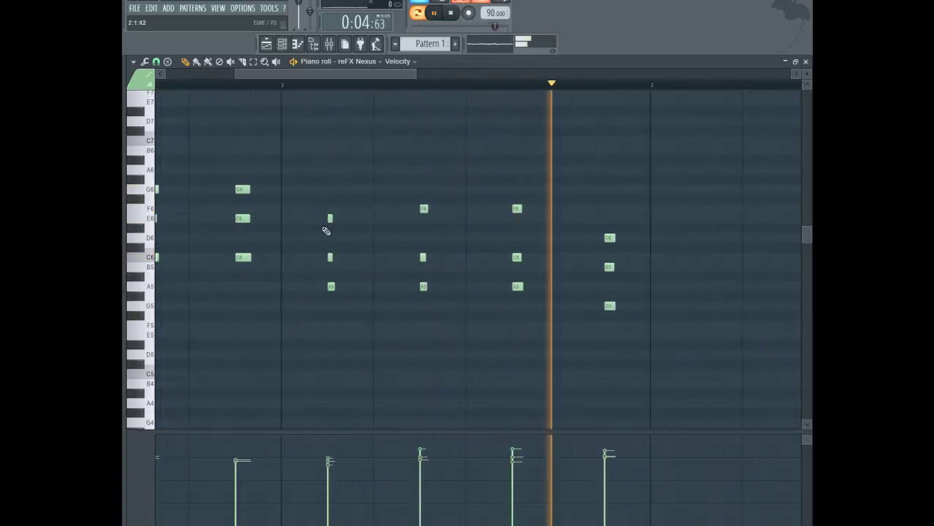
{"action": "left_click", "coordinate": [334, 208]}
{"action": "right_click", "coordinate": [341, 209]}
{"action": "left_click_drag", "start_coordinate": [330, 216], "coordinate": [330, 209]}
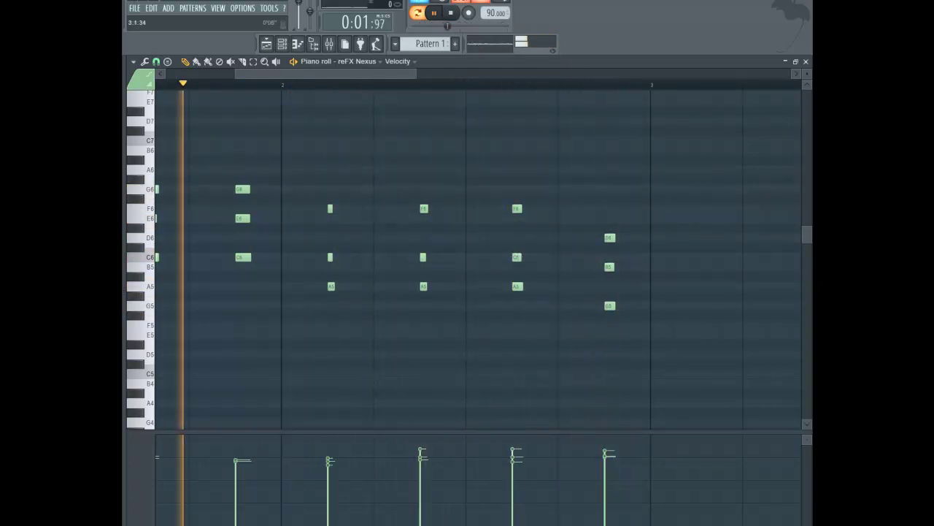
{"action": "left_click", "coordinate": [807, 62]}
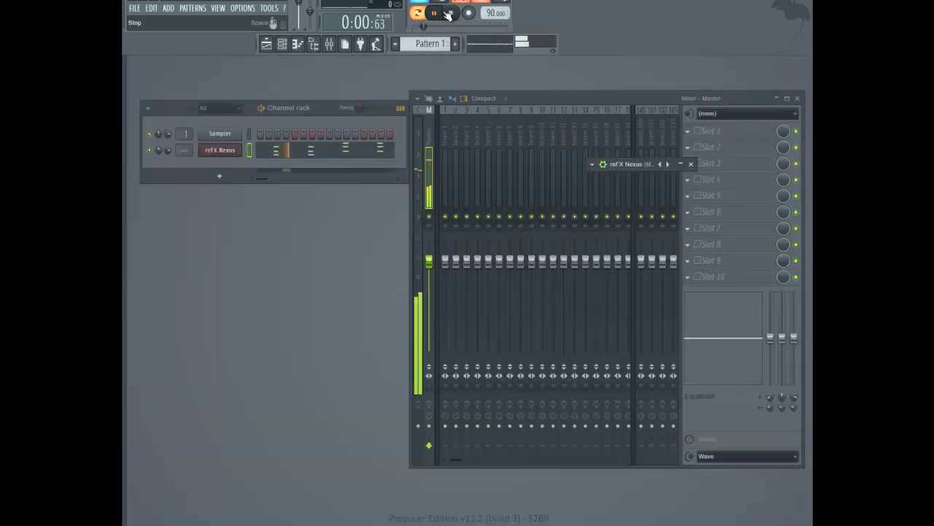
Clone the reFX Nexus channel and move the new instance's window into view
{"action": "right_click", "coordinate": [223, 154]}
{"action": "left_click", "coordinate": [284, 234]}
{"action": "left_click_drag", "start_coordinate": [719, 174], "coordinate": [507, 153]}
Audition XP Vintage Drumkit presets in Nexus #2, load DR TR909 Kit, turn its reverb off, and stop playback
{"action": "left_click", "coordinate": [597, 297]}
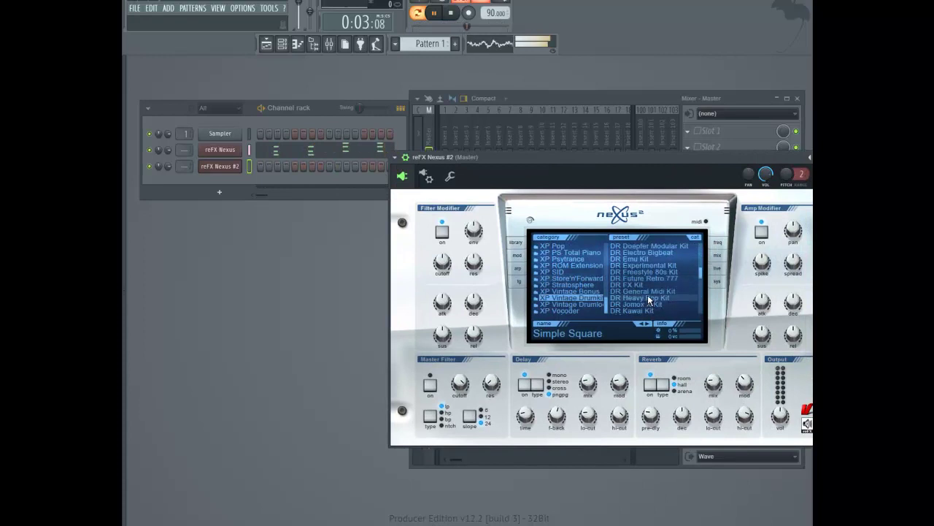
{"action": "left_click", "coordinate": [646, 278]}
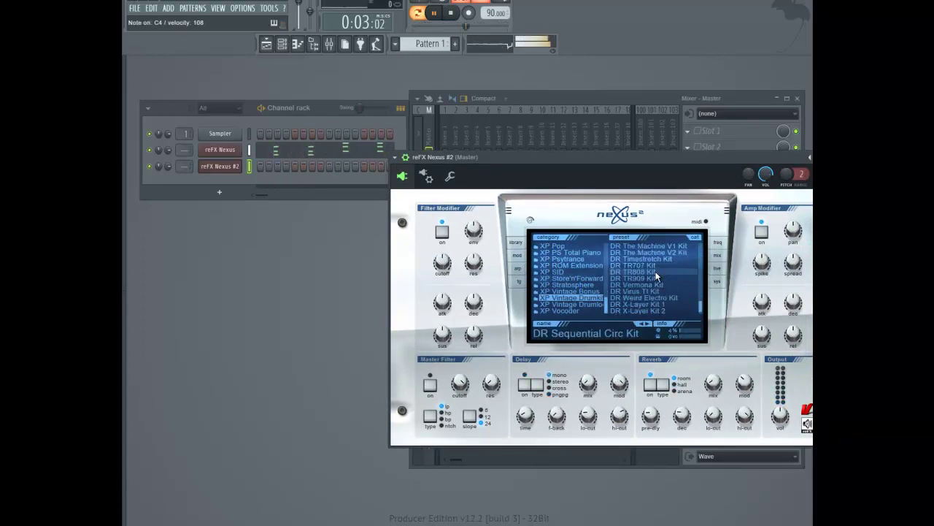
{"action": "left_click", "coordinate": [656, 272]}
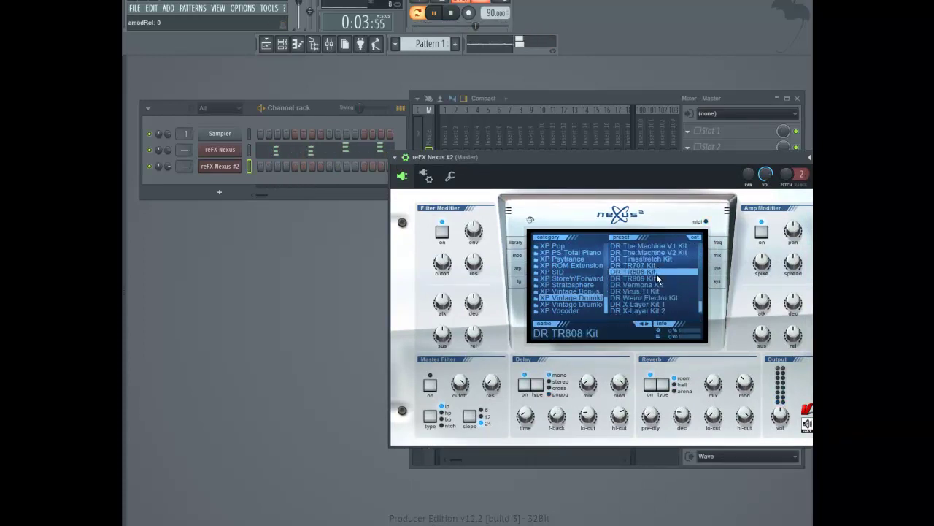
{"action": "left_click", "coordinate": [657, 278]}
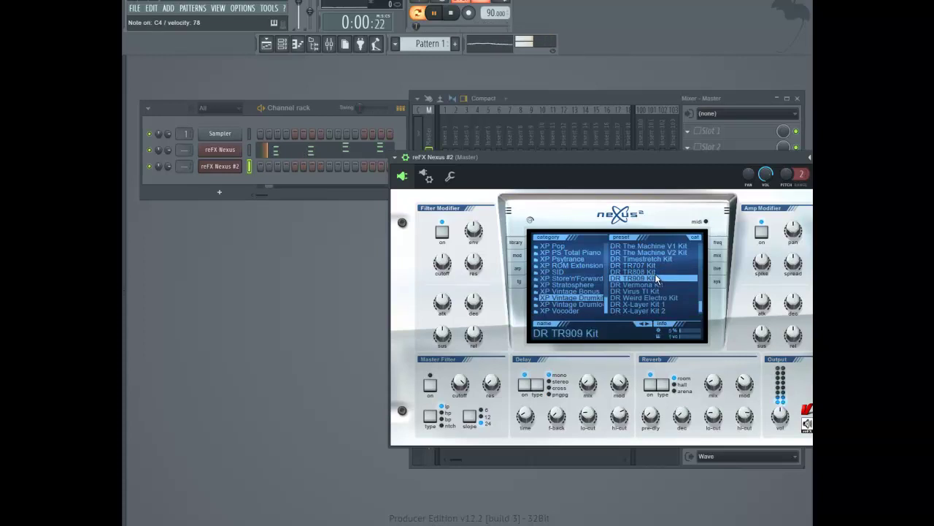
{"action": "left_click", "coordinate": [649, 385]}
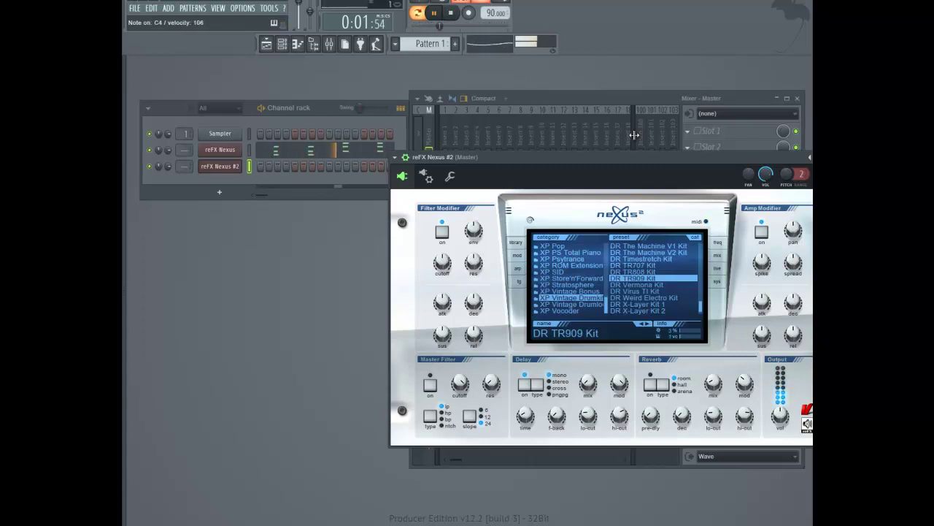
{"action": "left_click", "coordinate": [453, 14]}
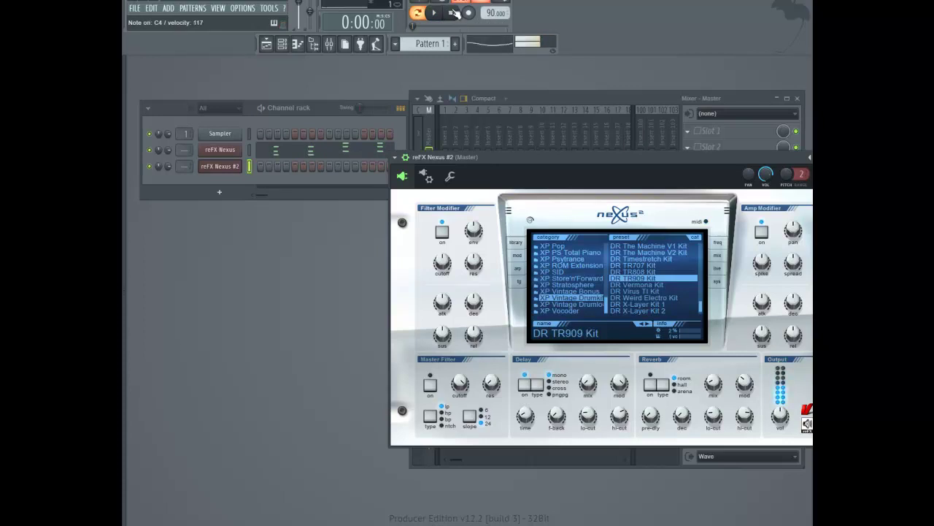
Open the original reFX Nexus window, check its delay mix, time and feedback, and play the chord pattern
{"action": "left_click", "coordinate": [232, 166]}
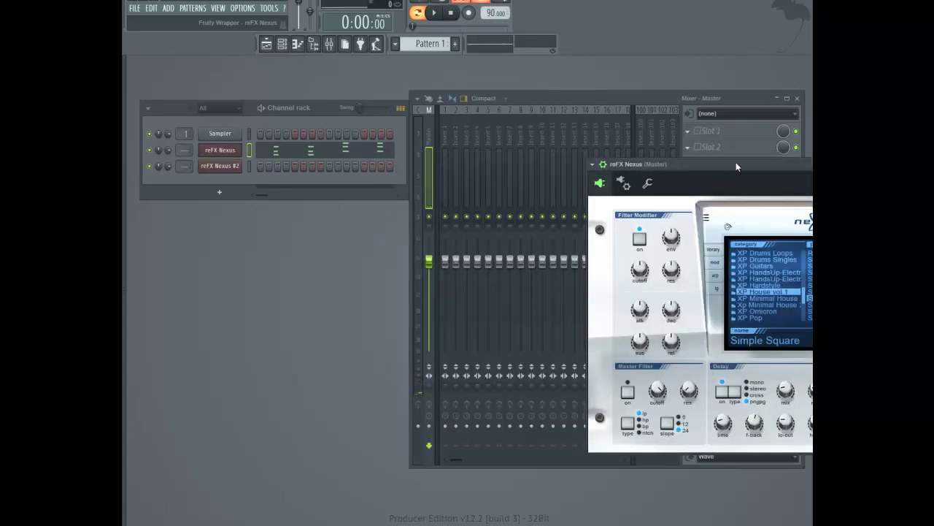
{"action": "left_click_drag", "start_coordinate": [733, 170], "coordinate": [541, 164]}
{"action": "mouse_move", "coordinate": [593, 386]}
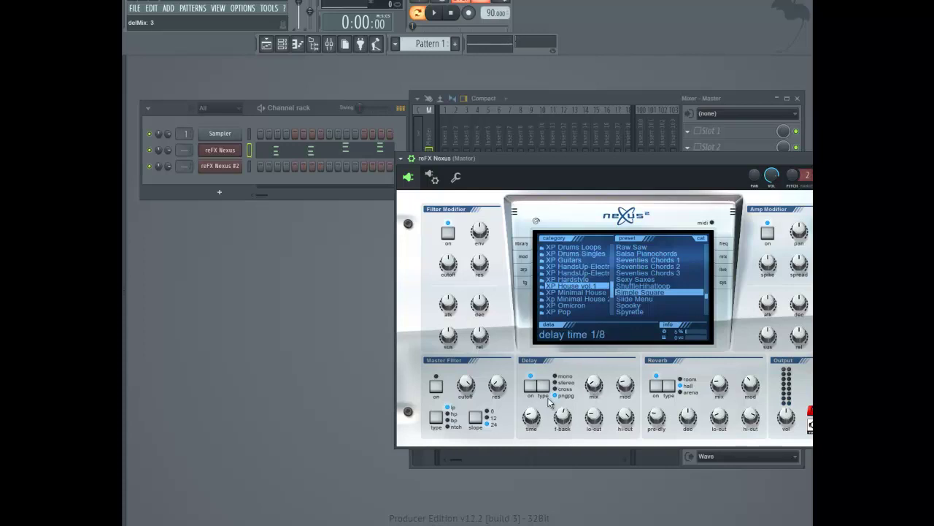
{"action": "mouse_move", "coordinate": [563, 427]}
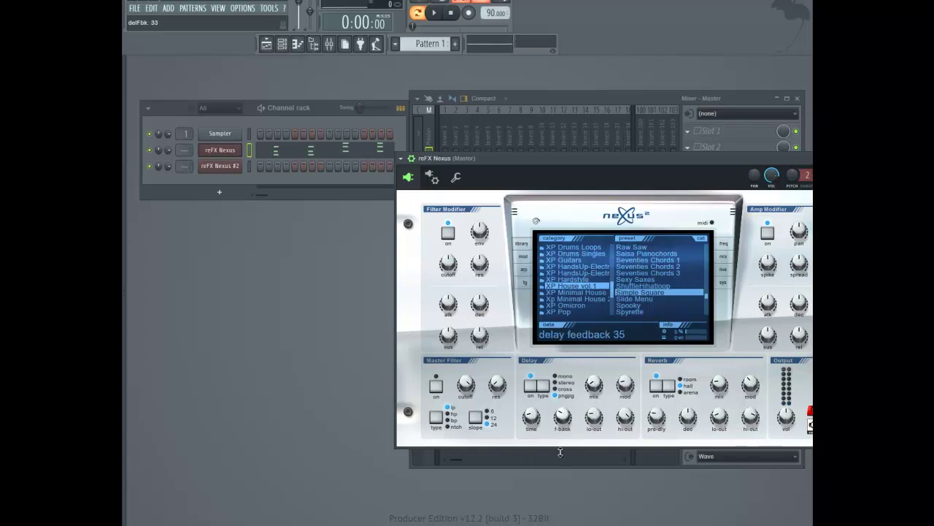
{"action": "left_click", "coordinate": [434, 13]}
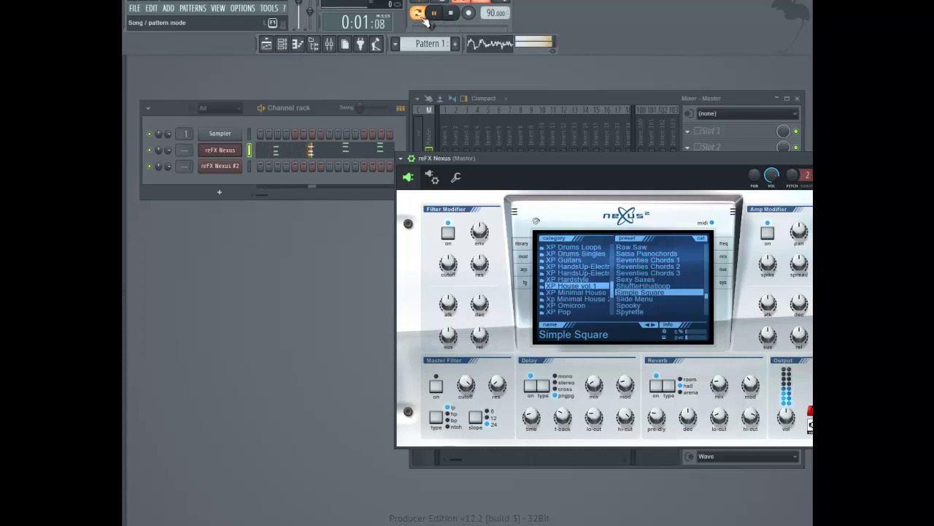
Create empty Pattern 2 and open the piano roll for the reFX Nexus #2 channel
{"action": "left_click", "coordinate": [326, 105]}
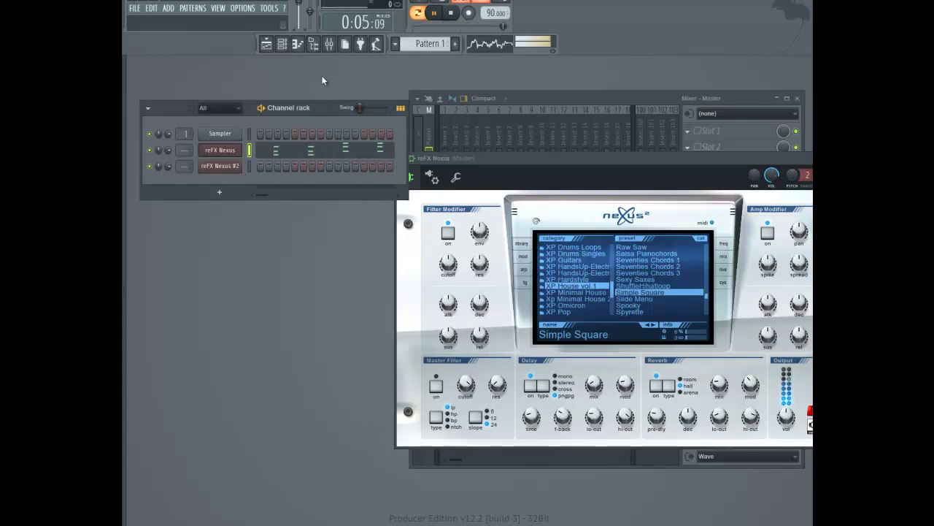
{"action": "key", "text": "F4"}
{"action": "right_click", "coordinate": [246, 163]}
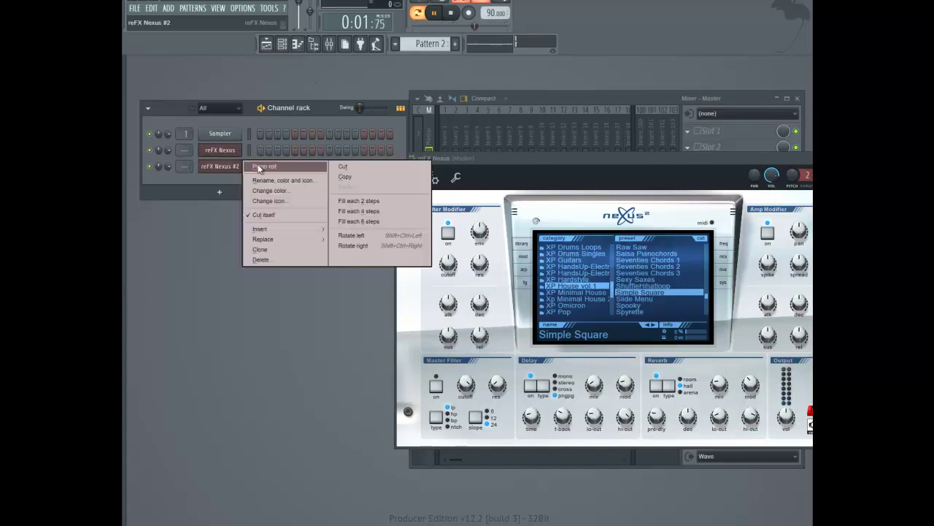
{"action": "left_click", "coordinate": [257, 167]}
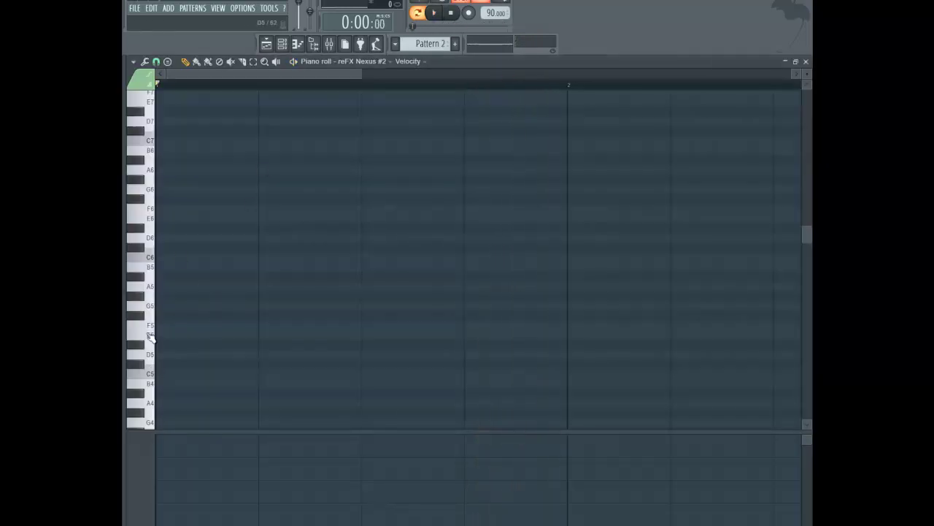
Place a short C4 kick note on each of the four beats of bar 1, play the pattern briefly, and close the piano roll
{"action": "scroll", "coordinate": [153, 376], "scroll_direction": "down", "scroll_amount": 3}
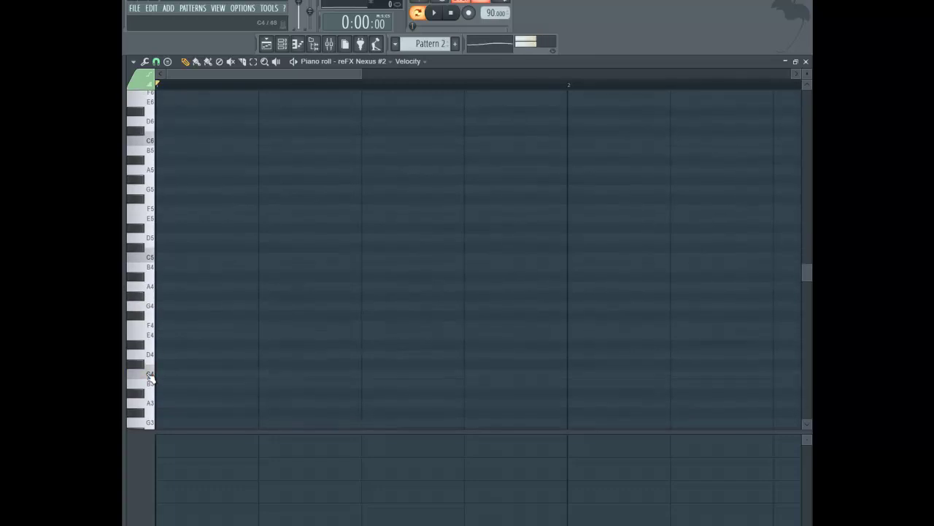
{"action": "left_click", "coordinate": [161, 375]}
{"action": "left_click", "coordinate": [261, 375]}
{"action": "left_click", "coordinate": [365, 374]}
{"action": "left_click", "coordinate": [467, 374]}
{"action": "key", "text": "space"}
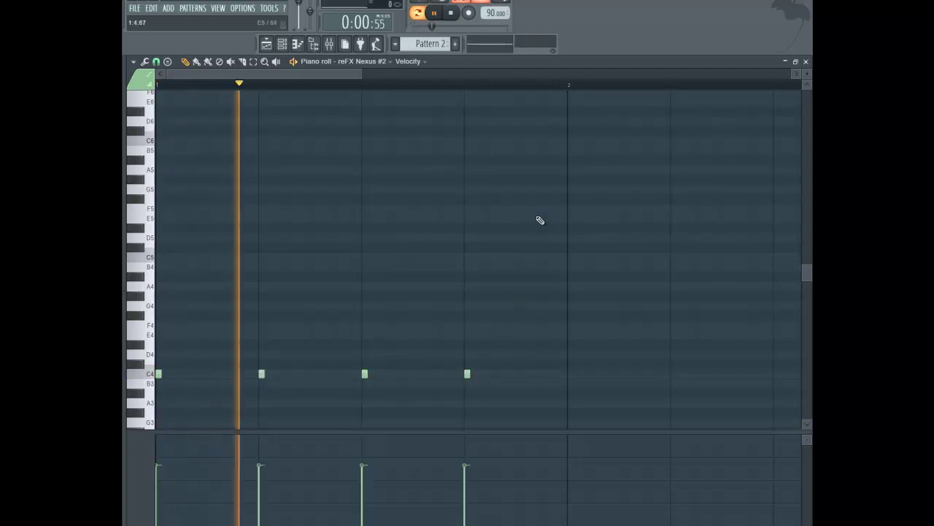
{"action": "left_click", "coordinate": [806, 61]}
{"action": "key", "text": "space"}
In the playlist, place Pattern 1 at bar 1 on Track 1 and Pattern 2 at bars 1 and 2 on Track 2, playing the song
{"action": "left_click", "coordinate": [267, 45]}
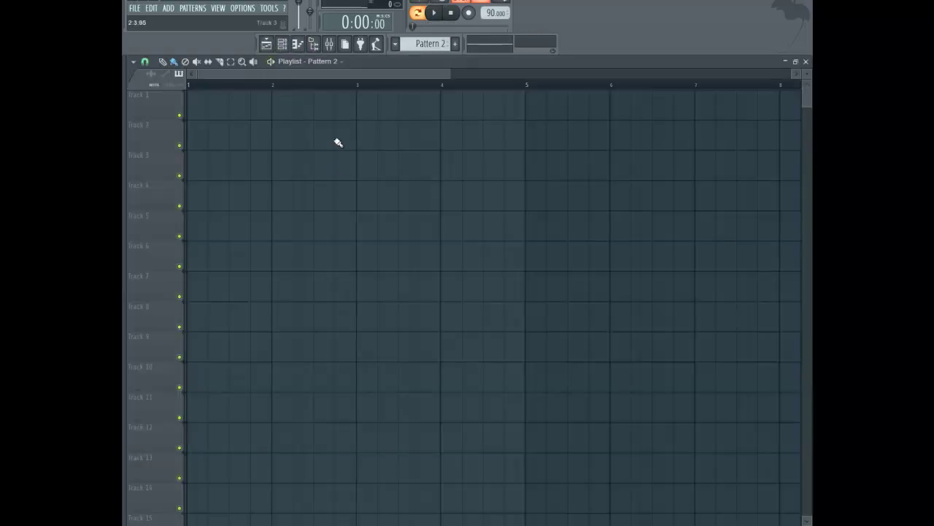
{"action": "key", "text": "KP_Subtract"}
{"action": "left_click", "coordinate": [319, 109]}
{"action": "left_click_drag", "start_coordinate": [355, 109], "coordinate": [219, 113]}
{"action": "key", "text": "KP_Add"}
{"action": "left_click", "coordinate": [269, 141]}
{"action": "left_click_drag", "start_coordinate": [323, 139], "coordinate": [235, 143]}
{"action": "key", "text": "space"}
{"action": "left_click", "coordinate": [275, 140]}
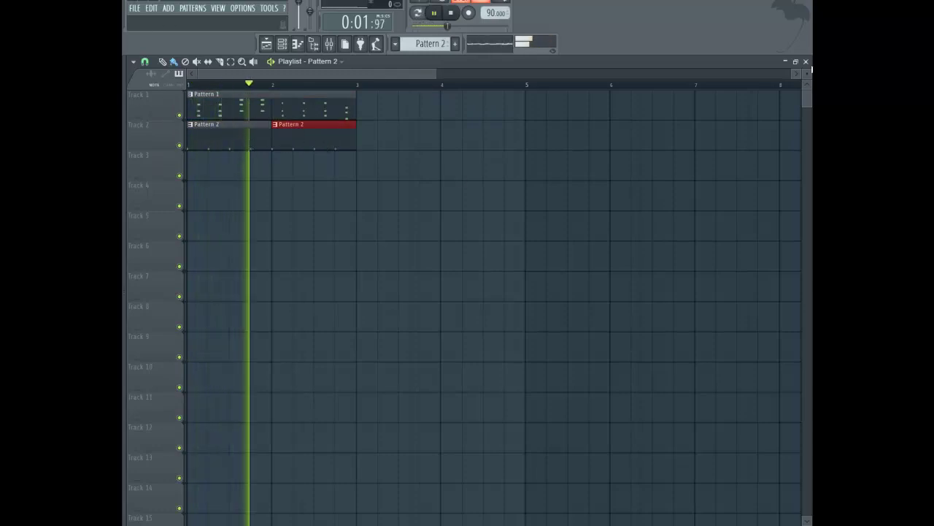
Close the playlist, bring up the original reFX Nexus window, and rehearse a melody over song playback
{"action": "left_click", "coordinate": [806, 62]}
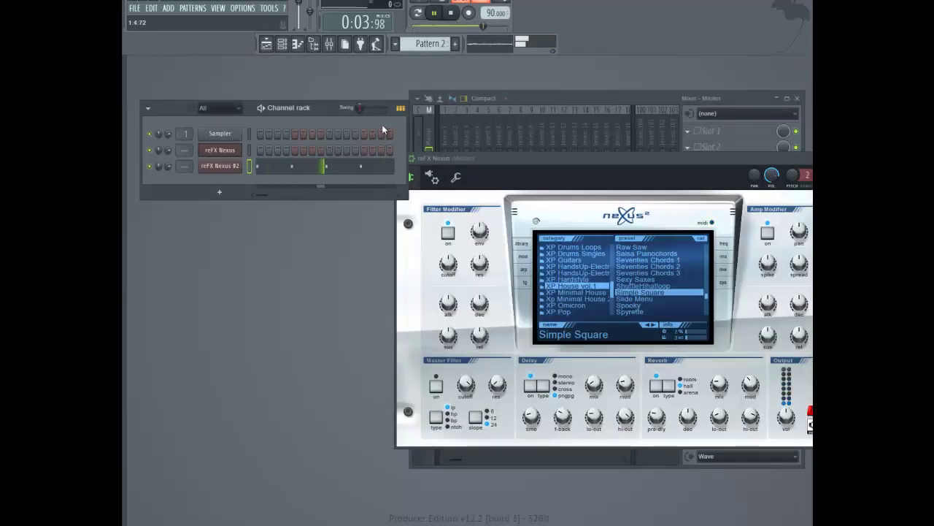
{"action": "left_click", "coordinate": [229, 153]}
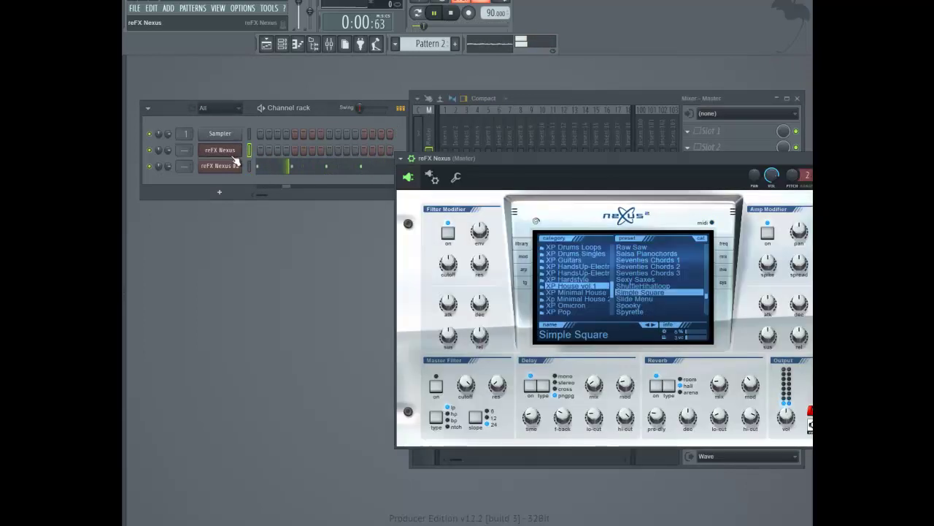
{"action": "left_click_drag", "start_coordinate": [584, 158], "coordinate": [481, 165]}
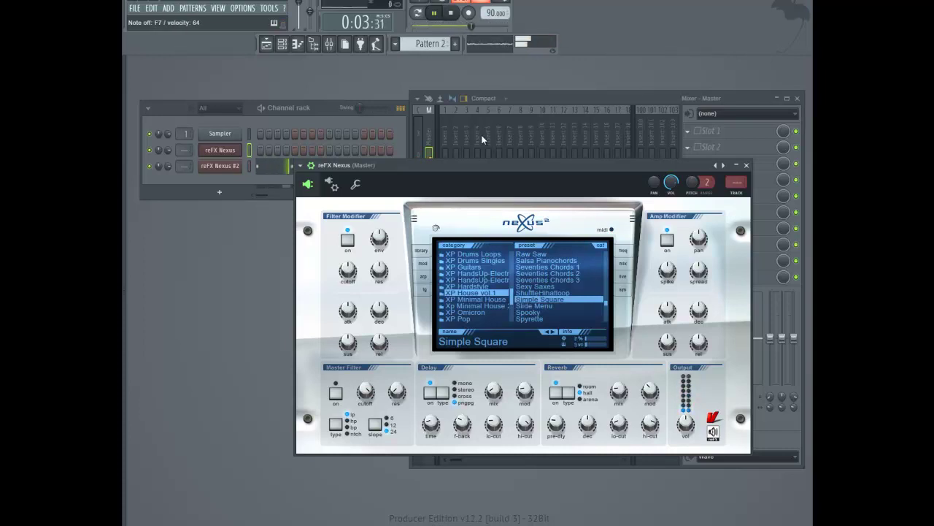
{"action": "key", "text": "space"}
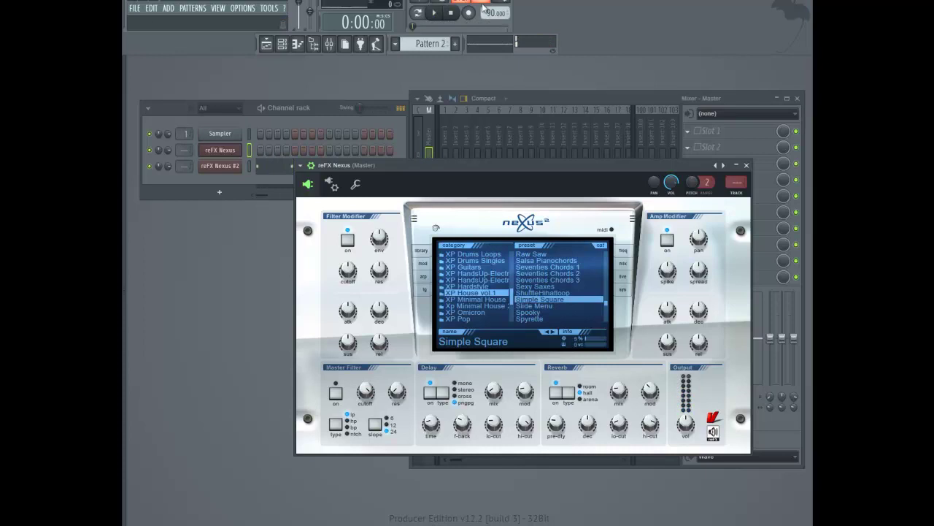
Reopen the playlist and add copies of Pattern 1 at bars 3 and 5 on Track 1
{"action": "key", "text": "F4"}
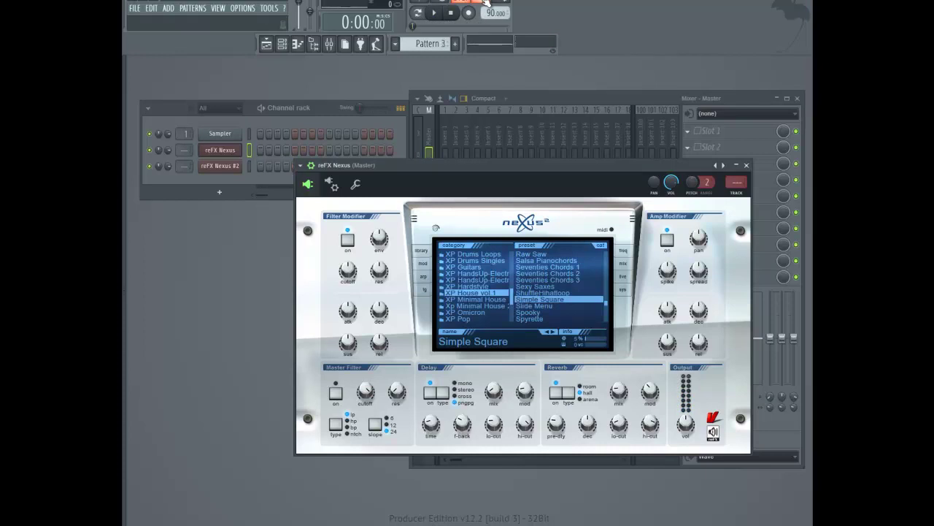
{"action": "left_click", "coordinate": [266, 43]}
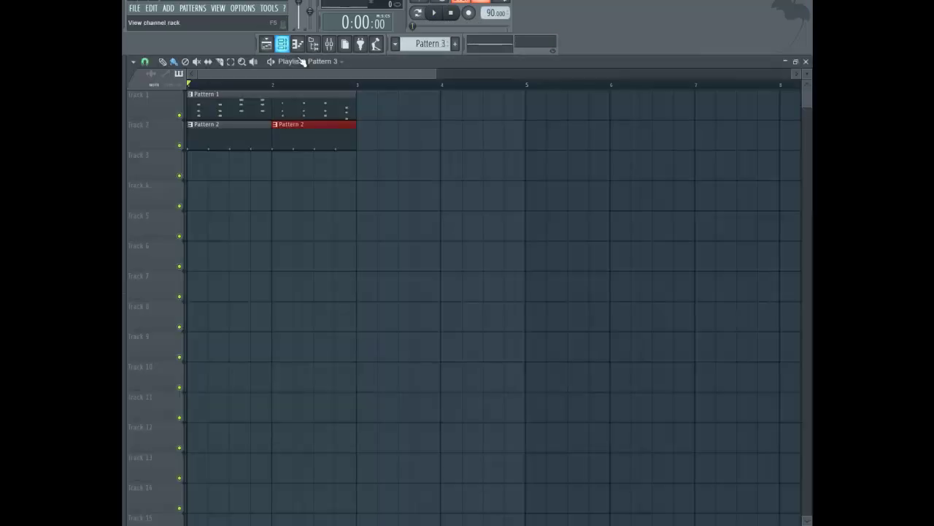
{"action": "left_click", "coordinate": [337, 104]}
{"action": "left_click", "coordinate": [360, 109]}
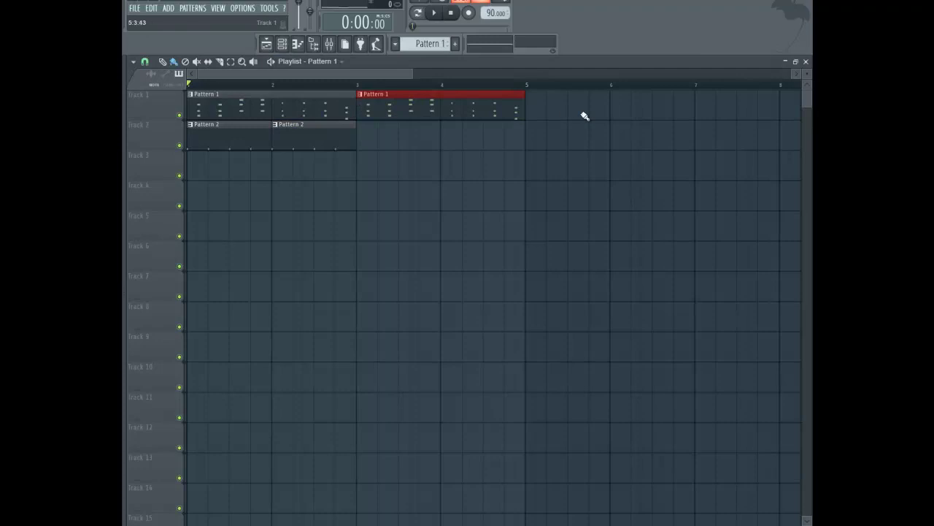
{"action": "left_click", "coordinate": [533, 117]}
{"action": "left_click_drag", "start_coordinate": [358, 72], "coordinate": [276, 76]}
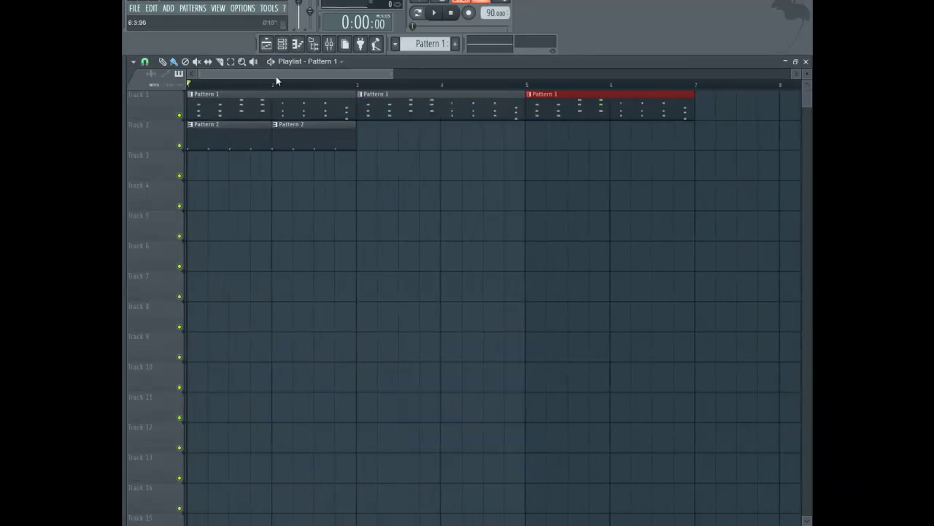
Paint Pattern 2 across bars 3 to 6 on Track 2 during playback, close the playlist and stop
{"action": "key", "text": "space"}
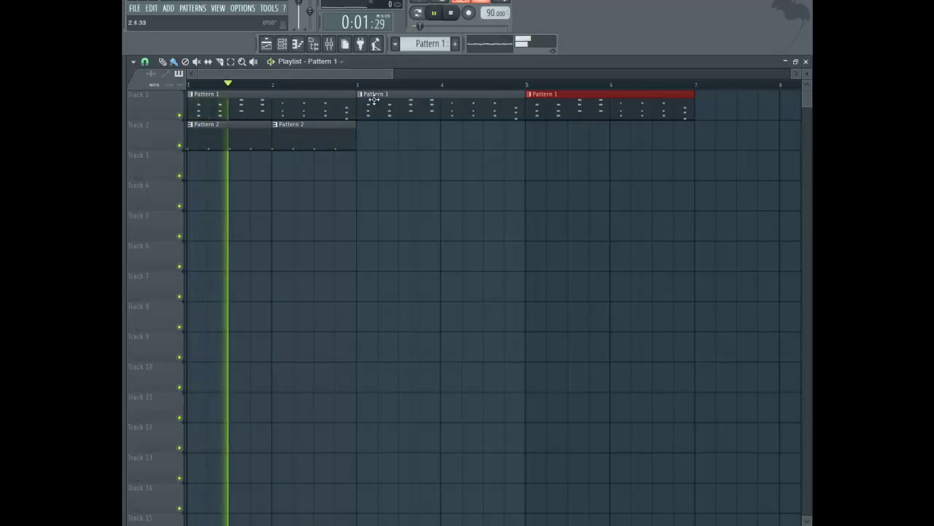
{"action": "left_click", "coordinate": [340, 140]}
{"action": "left_click_drag", "start_coordinate": [362, 142], "coordinate": [627, 146]}
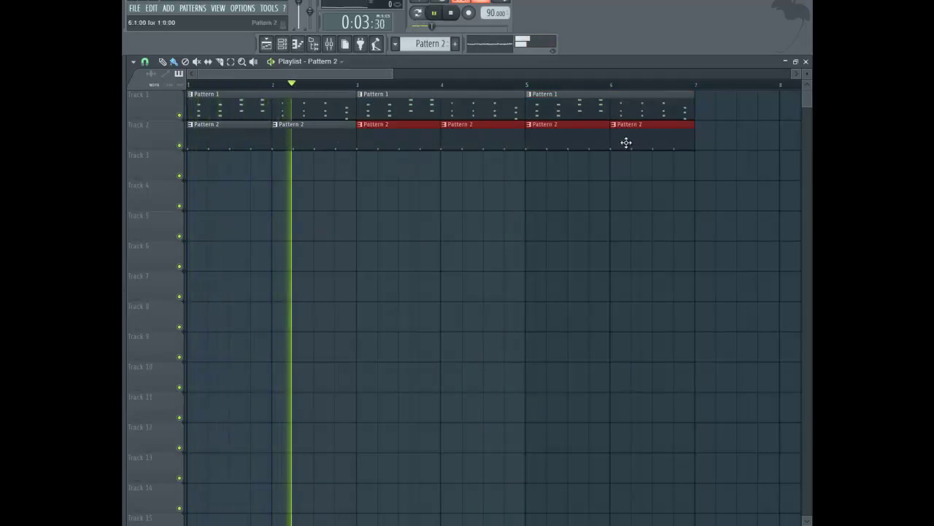
{"action": "left_click", "coordinate": [806, 62]}
{"action": "key", "text": "space"}
Switch to empty Pattern 3 and select the original reFX Nexus channel with its instrument window open
{"action": "key", "text": "F4"}
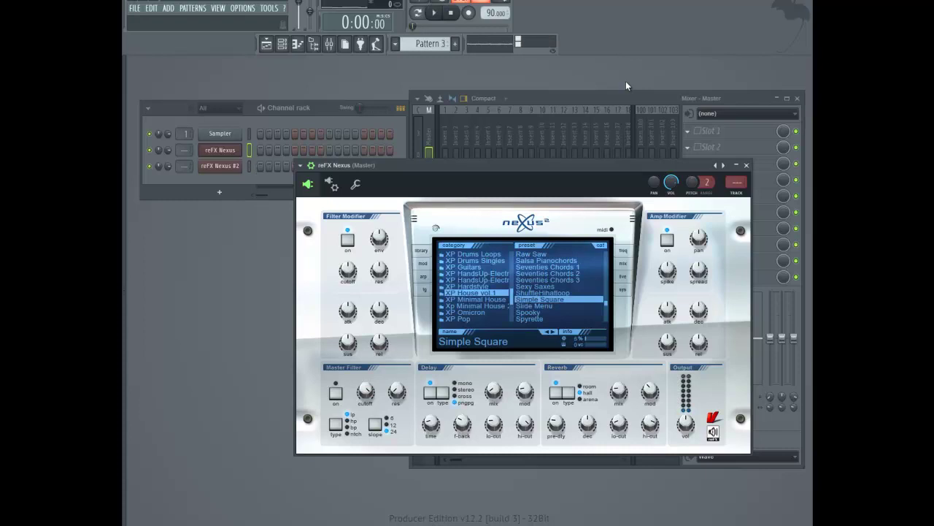
{"action": "left_click", "coordinate": [329, 107]}
{"action": "left_click", "coordinate": [231, 152]}
{"action": "left_click", "coordinate": [230, 154]}
Restart song playback several times while rehearsing a Simple Square melody over the chords and kick
{"action": "key", "text": "space"}
{"action": "left_click", "coordinate": [451, 13]}
{"action": "left_click", "coordinate": [438, 13]}
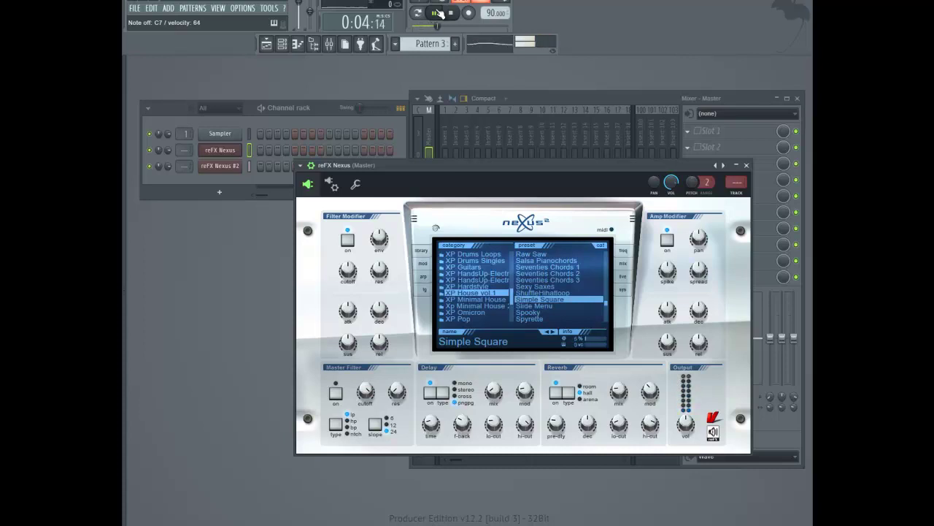
{"action": "left_click", "coordinate": [440, 13]}
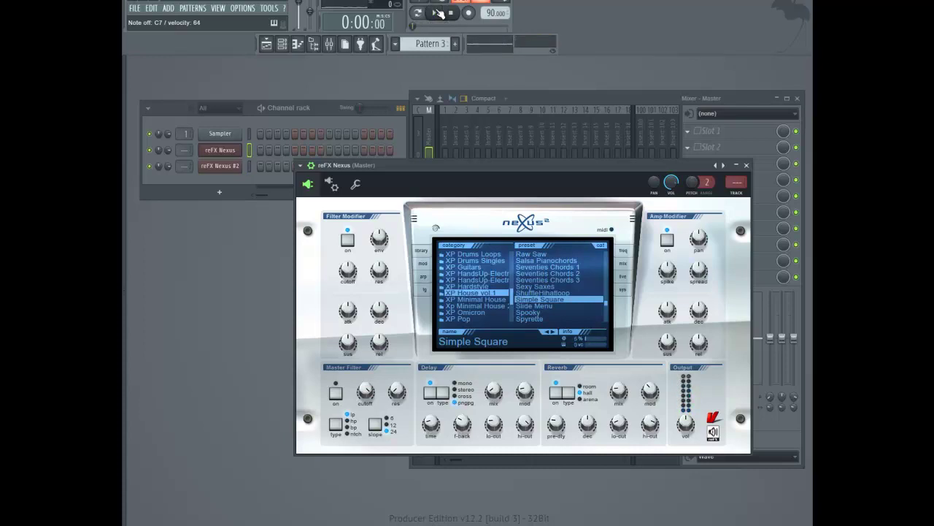
{"action": "left_click", "coordinate": [438, 13]}
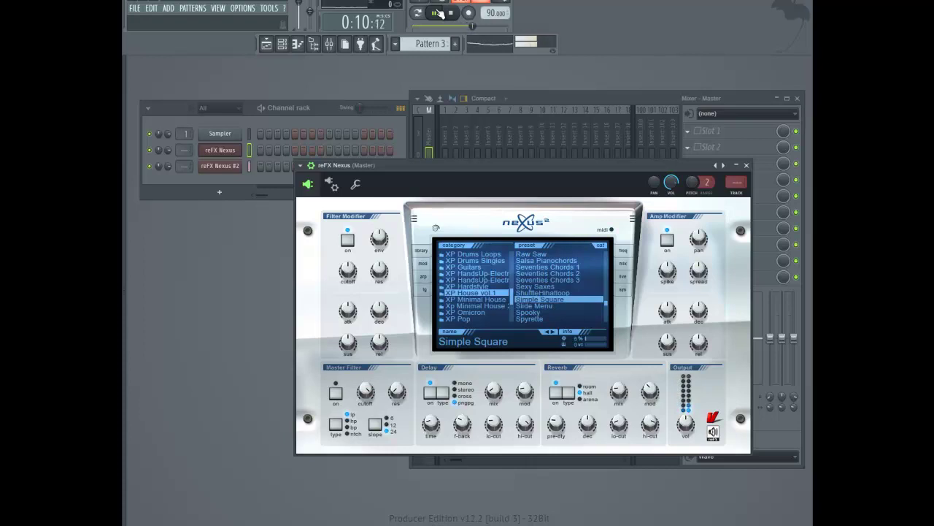
Restart song playback, check the whole arrangement in the playlist, and rehearse the Simple Square melody again before stopping
{"action": "left_click", "coordinate": [439, 13]}
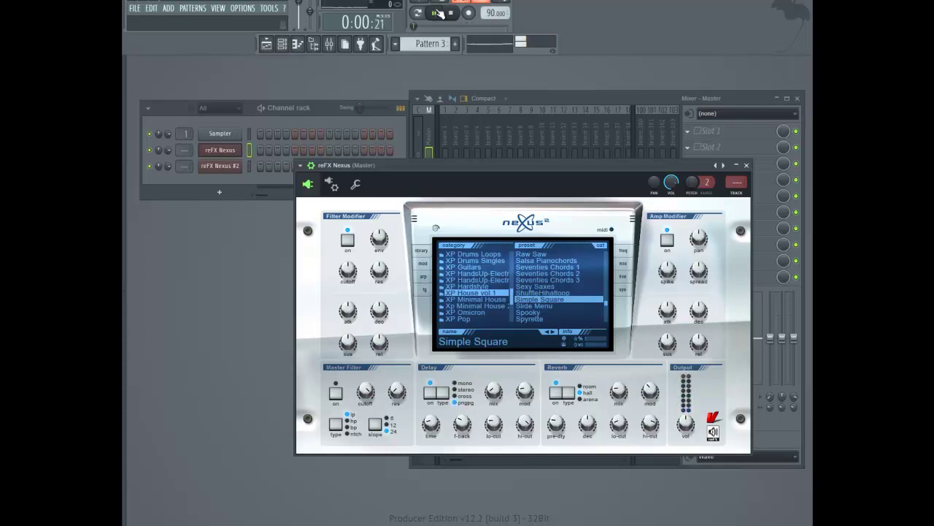
{"action": "left_click", "coordinate": [440, 13]}
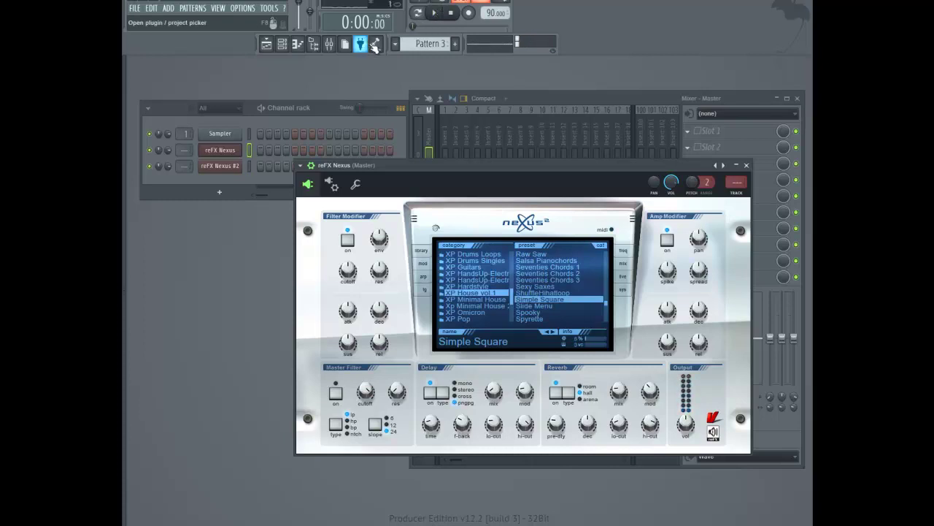
{"action": "left_click", "coordinate": [266, 44]}
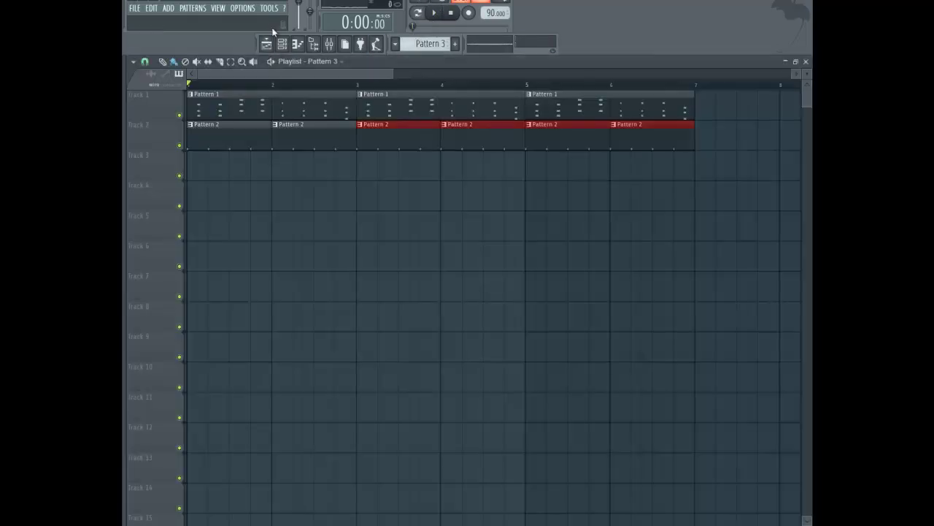
{"action": "left_click_drag", "start_coordinate": [391, 72], "coordinate": [482, 73]}
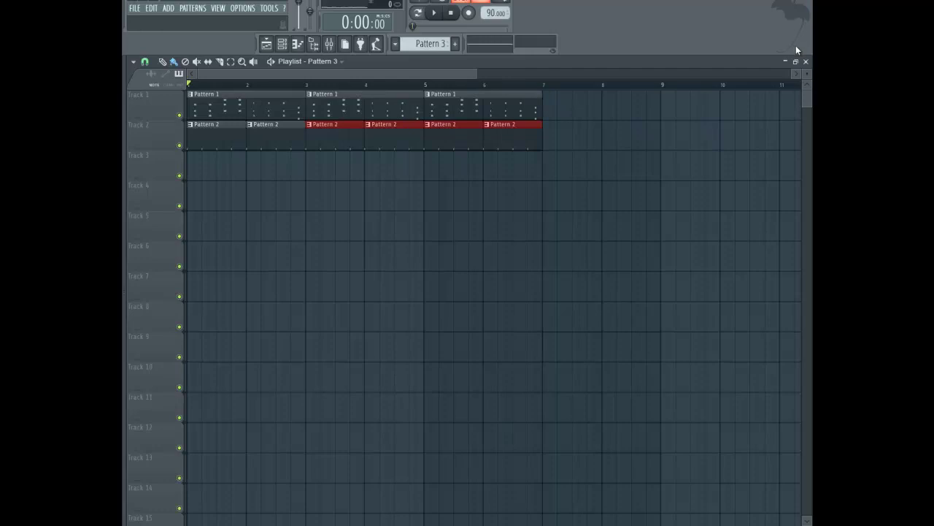
{"action": "key", "text": "space"}
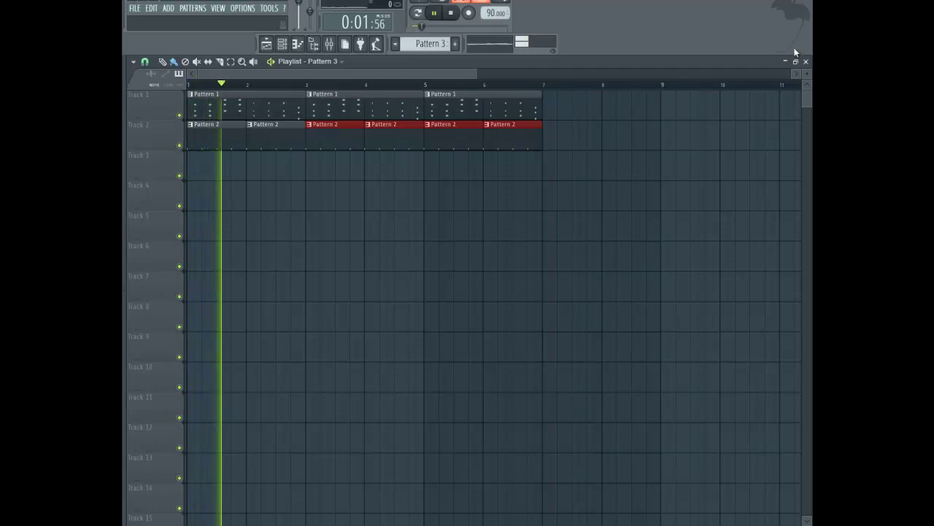
{"action": "left_click", "coordinate": [806, 61]}
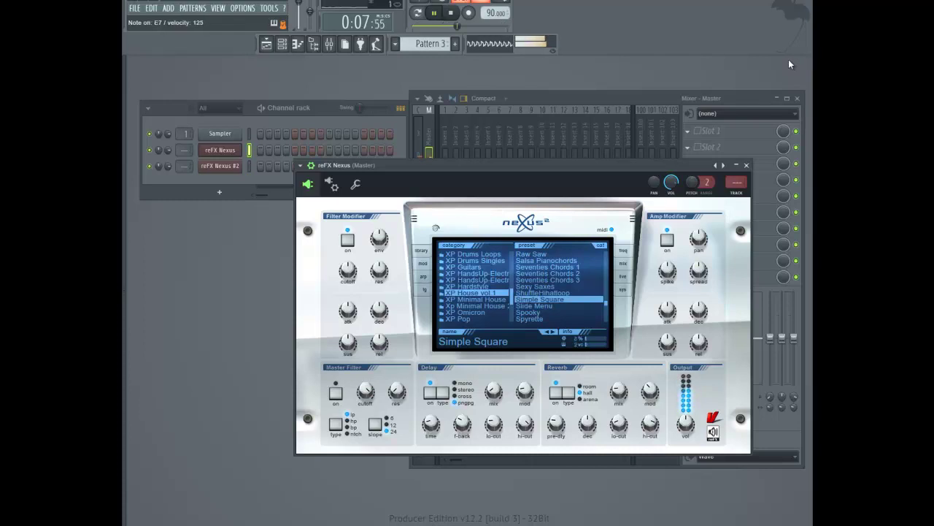
{"action": "key", "text": "space"}
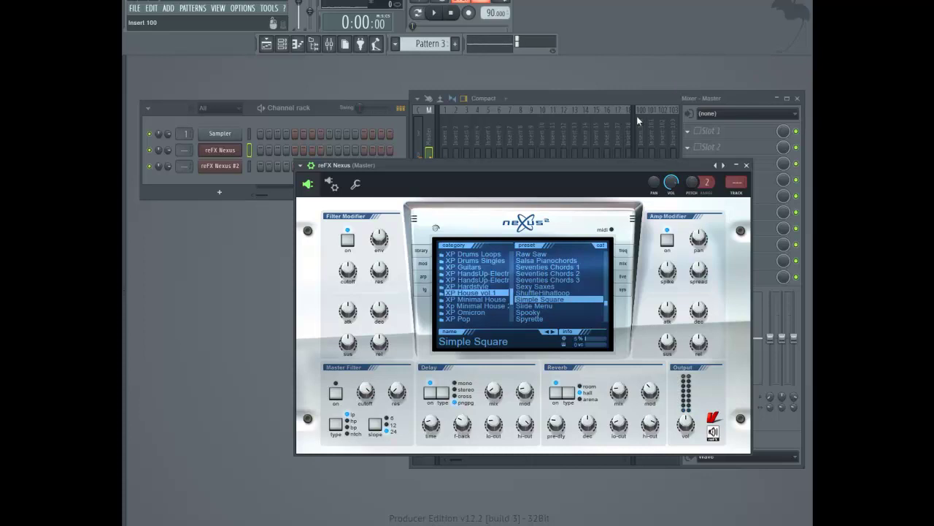
Close the mixer, shift the channel rack slightly up, and record the Simple Square melody live into Pattern 3
{"action": "left_click", "coordinate": [801, 98]}
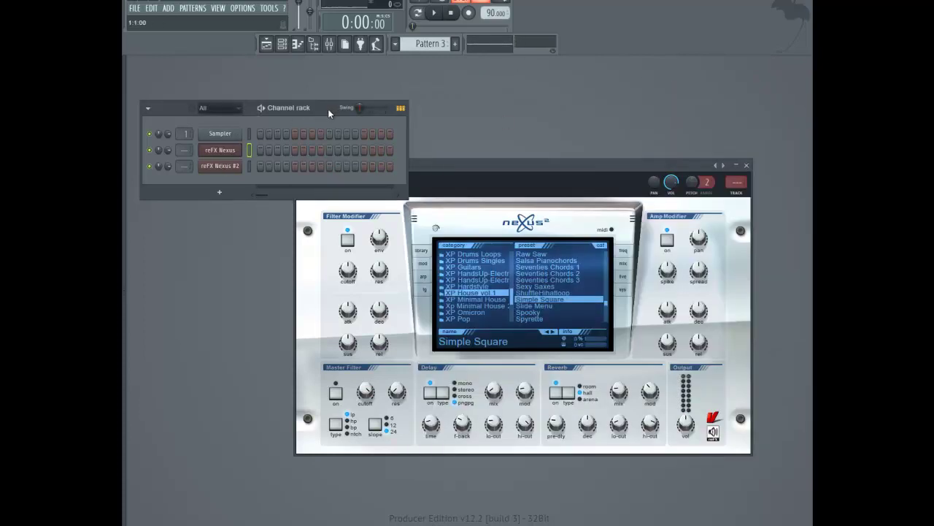
{"action": "mouse_move", "coordinate": [327, 110]}
{"action": "left_mouse_down"}
{"action": "mouse_move", "coordinate": [340, 107]}
{"action": "mouse_move", "coordinate": [326, 104]}
{"action": "left_mouse_up"}
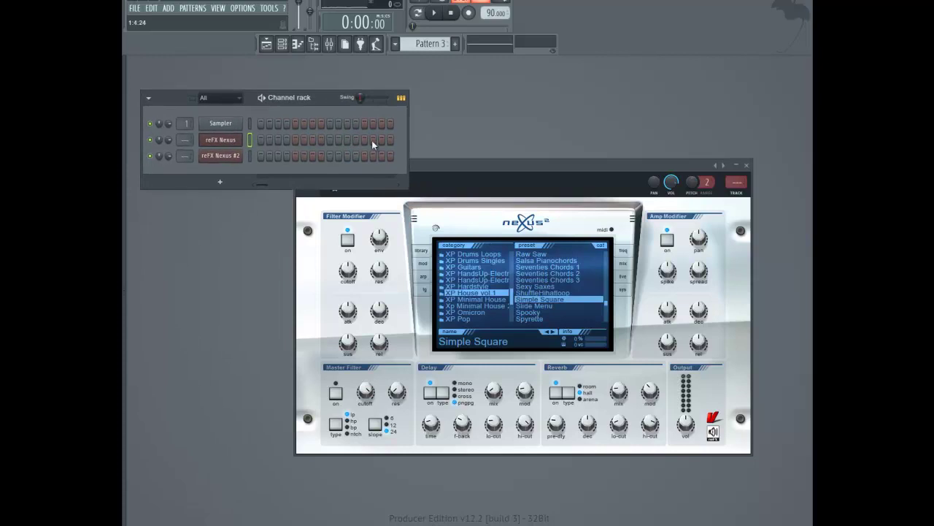
{"action": "left_click", "coordinate": [469, 13]}
{"action": "left_click", "coordinate": [435, 13]}
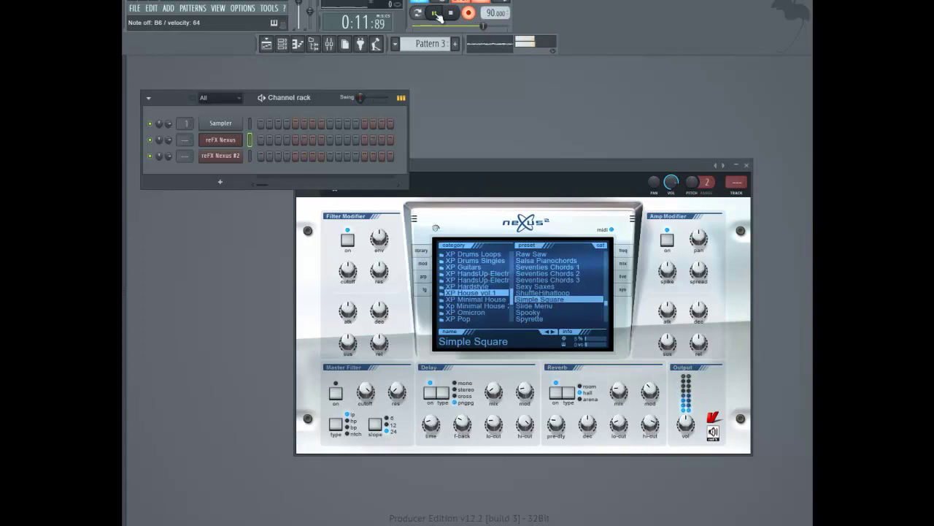
{"action": "left_click", "coordinate": [451, 12]}
Open the recorded reFX Nexus melody in the piano roll and quantize its notes with the Default template during playback
{"action": "key", "text": "F7"}
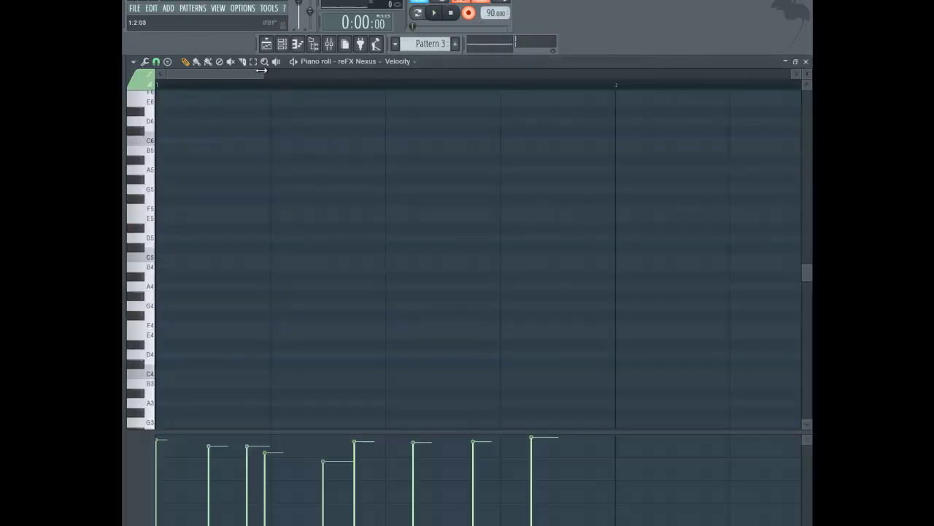
{"action": "left_click_drag", "start_coordinate": [261, 69], "coordinate": [440, 70]}
{"action": "scroll", "coordinate": [323, 167], "scroll_direction": "up", "scroll_amount": 10}
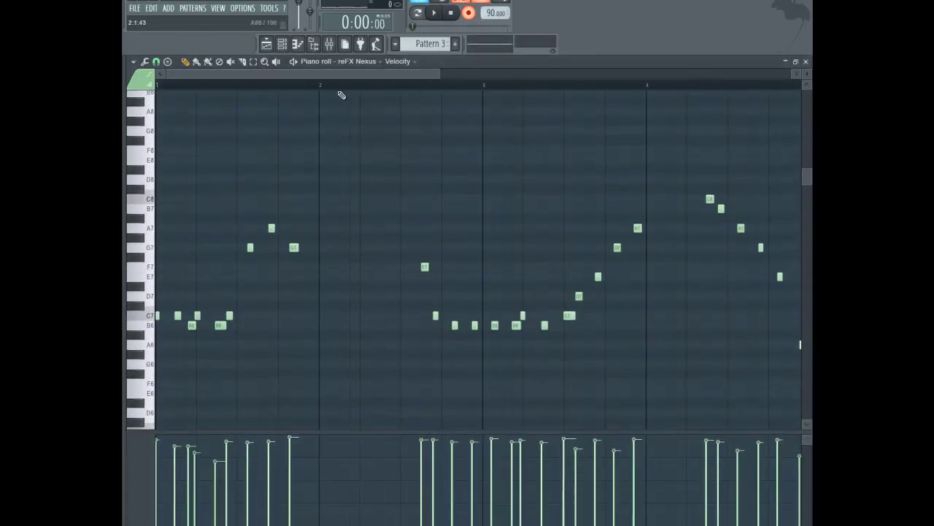
{"action": "left_click_drag", "start_coordinate": [440, 73], "coordinate": [676, 73]}
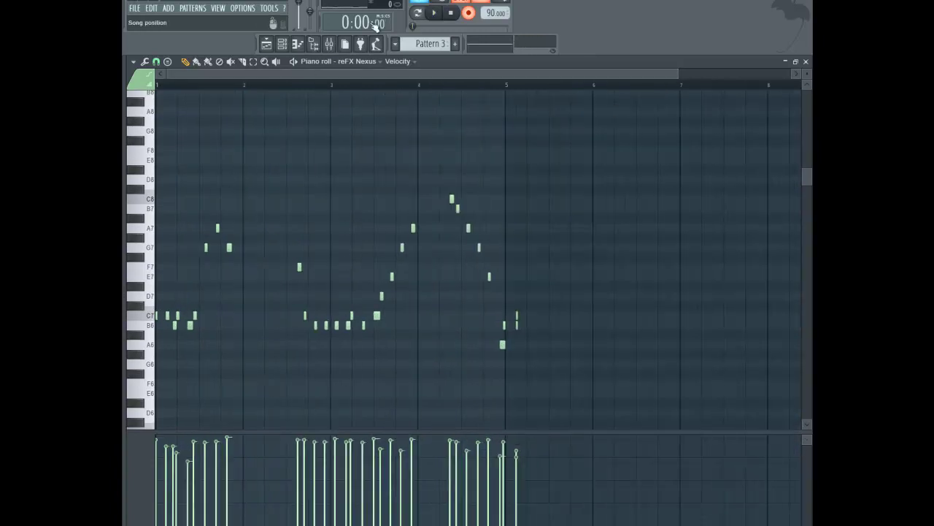
{"action": "left_click", "coordinate": [435, 12]}
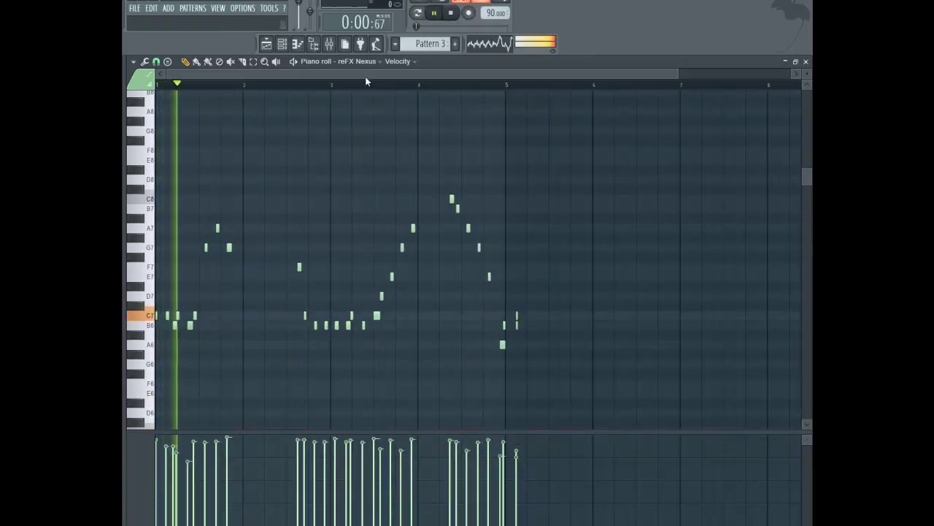
{"action": "key", "text": "alt+q"}
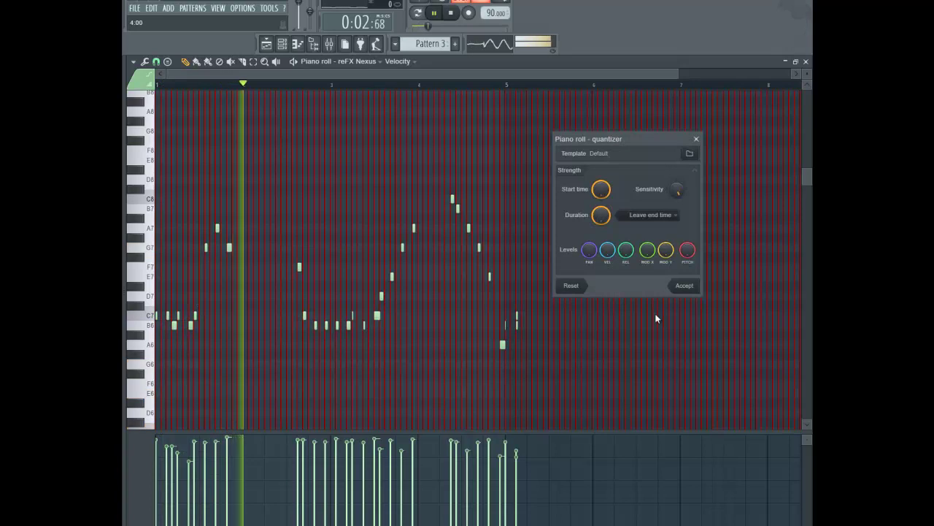
{"action": "left_click", "coordinate": [683, 286]}
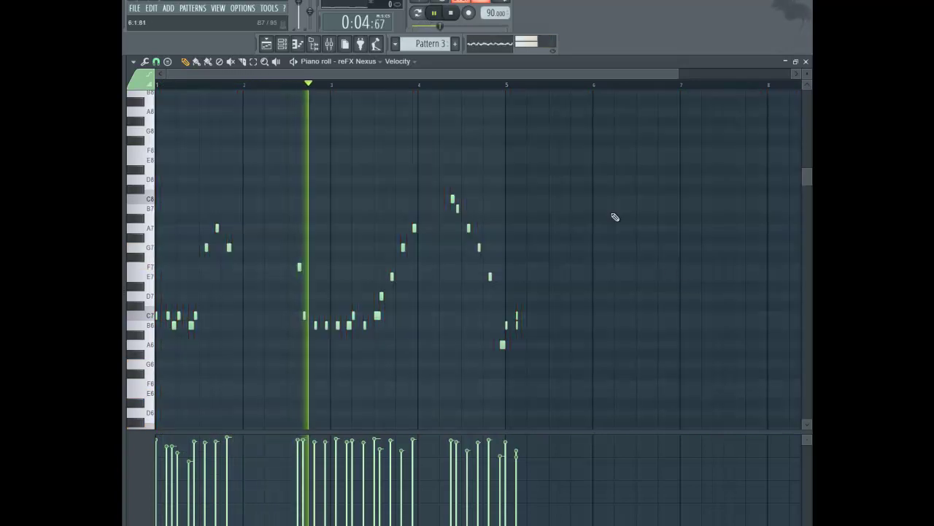
Delete the stray B6 and C7 notes at the start of bar 5 in the piano roll and stop playback
{"action": "scroll", "coordinate": [353, 90], "scroll_direction": "up", "scroll_amount": 5}
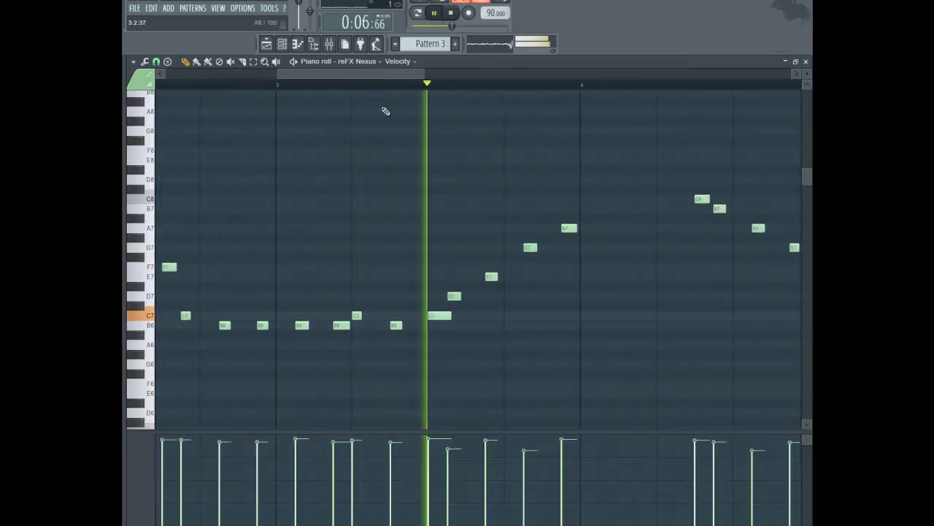
{"action": "left_click_drag", "start_coordinate": [359, 74], "coordinate": [486, 77]}
{"action": "right_click", "coordinate": [338, 325]}
{"action": "right_click", "coordinate": [374, 326]}
{"action": "right_click", "coordinate": [372, 316]}
{"action": "key", "text": "space"}
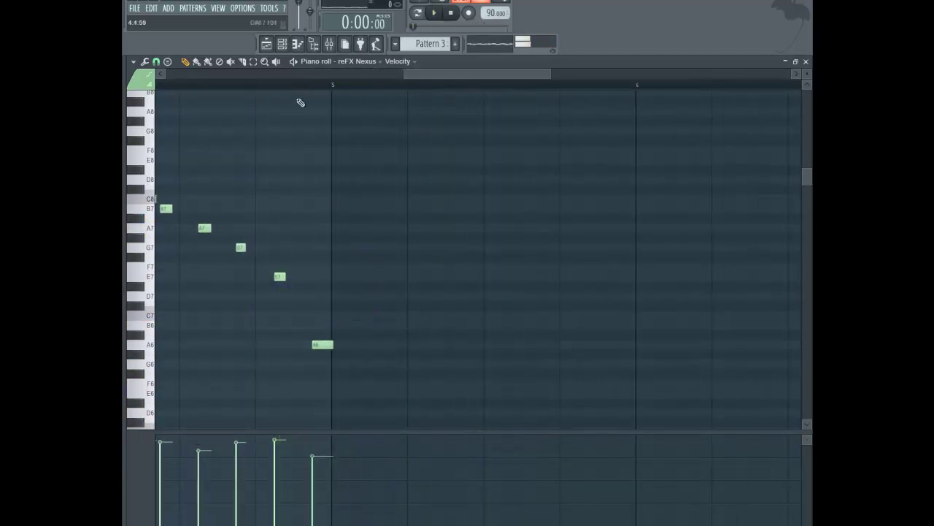
Shorten the melody's last A6 note through its note properties so it ends exactly at bar 5, and restart playback
{"action": "scroll", "coordinate": [303, 110], "scroll_direction": "up", "scroll_amount": 4}
{"action": "scroll", "coordinate": [297, 94], "scroll_direction": "up", "scroll_amount": 2}
{"action": "double_click", "coordinate": [388, 373]}
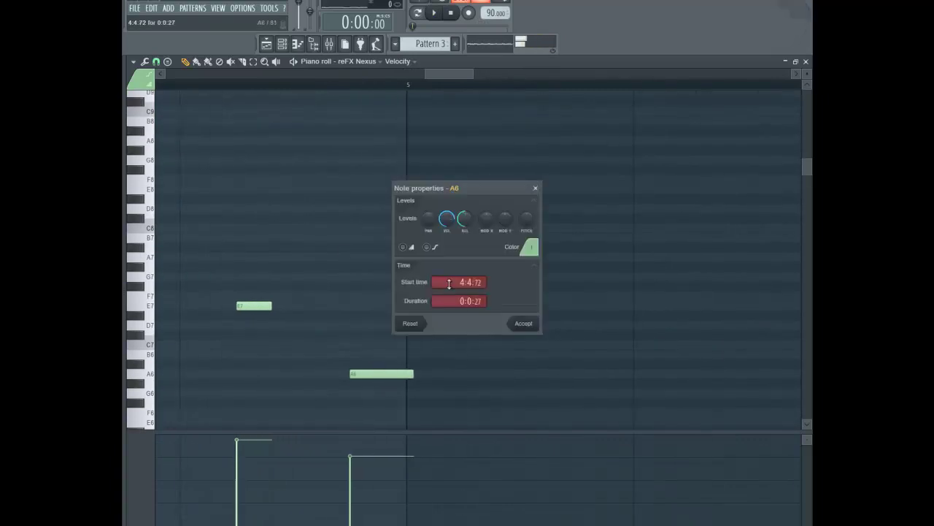
{"action": "scroll", "coordinate": [474, 299], "scroll_direction": "down", "scroll_amount": 3}
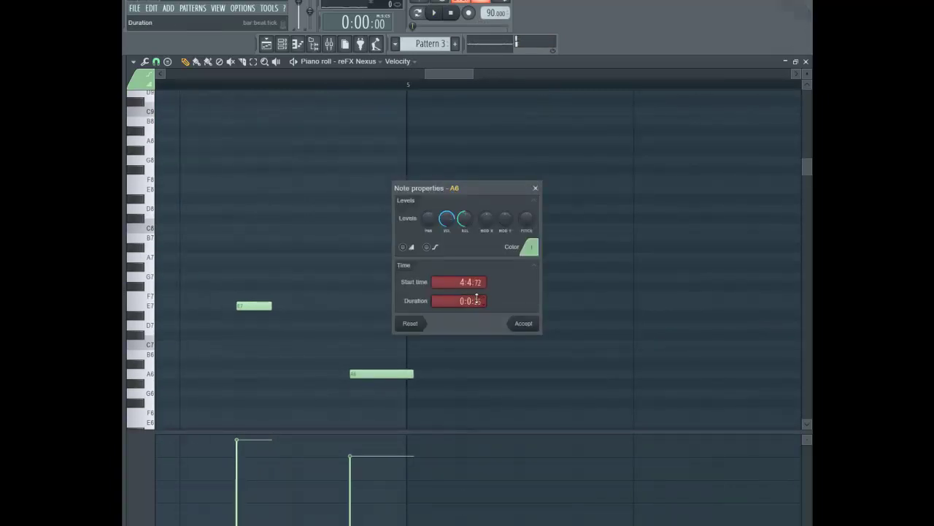
{"action": "left_click", "coordinate": [523, 323]}
{"action": "double_click", "coordinate": [385, 374]}
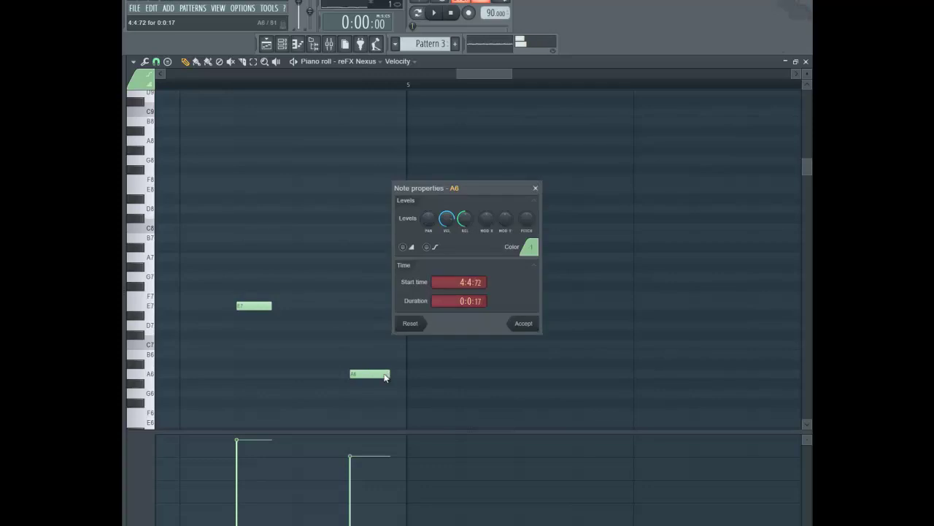
{"action": "left_click_drag", "start_coordinate": [478, 301], "coordinate": [478, 301]}
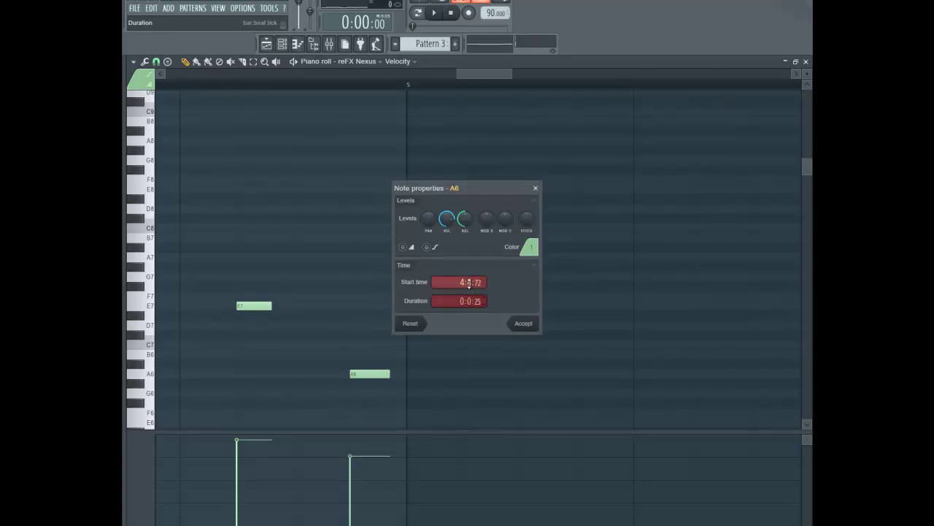
{"action": "left_click", "coordinate": [525, 324]}
{"action": "key", "text": "space"}
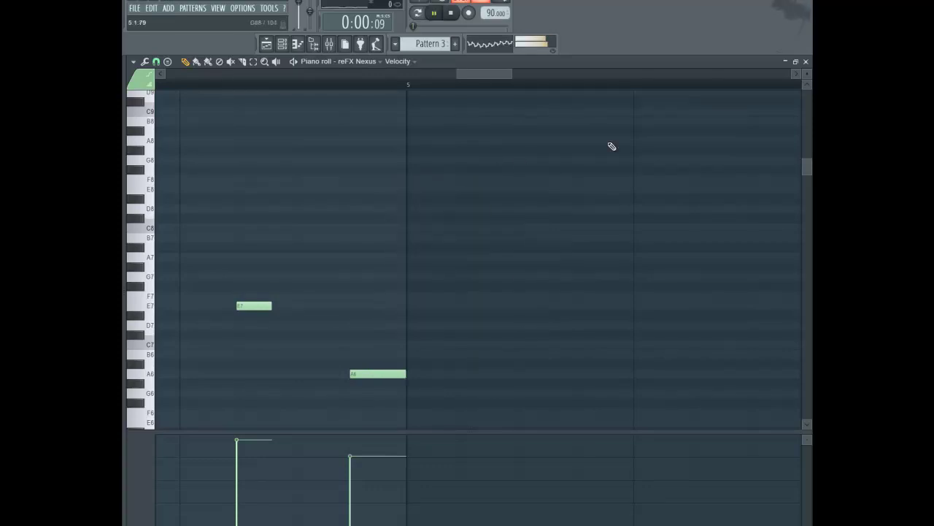
Reopen the melody in the piano roll and play it from the start and again from the middle of bar 2
{"action": "left_click", "coordinate": [806, 61]}
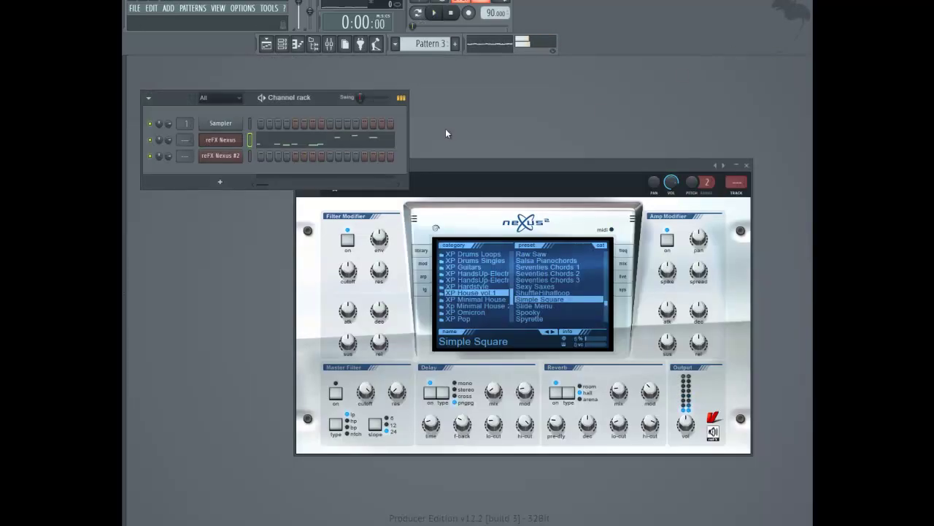
{"action": "left_click", "coordinate": [348, 139]}
{"action": "key", "text": "space"}
{"action": "key", "text": "space"}
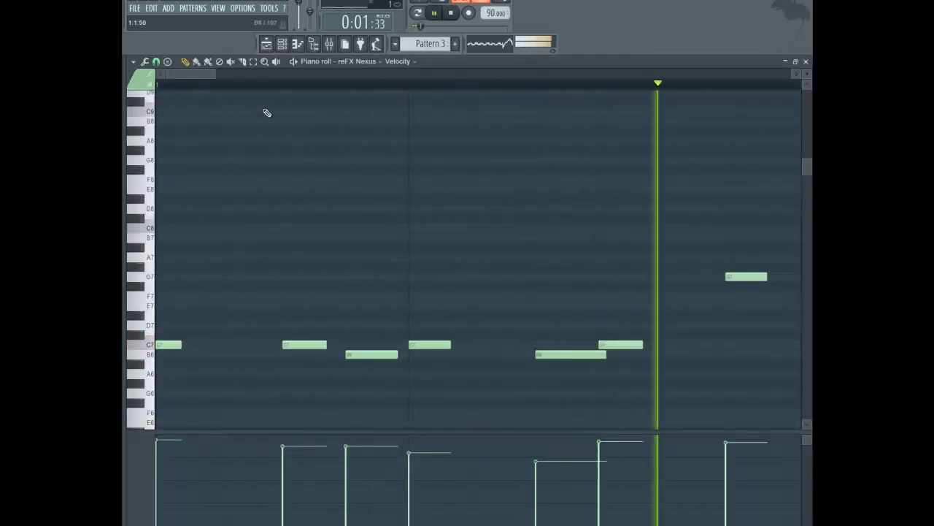
{"action": "left_click_drag", "start_coordinate": [217, 76], "coordinate": [503, 76]}
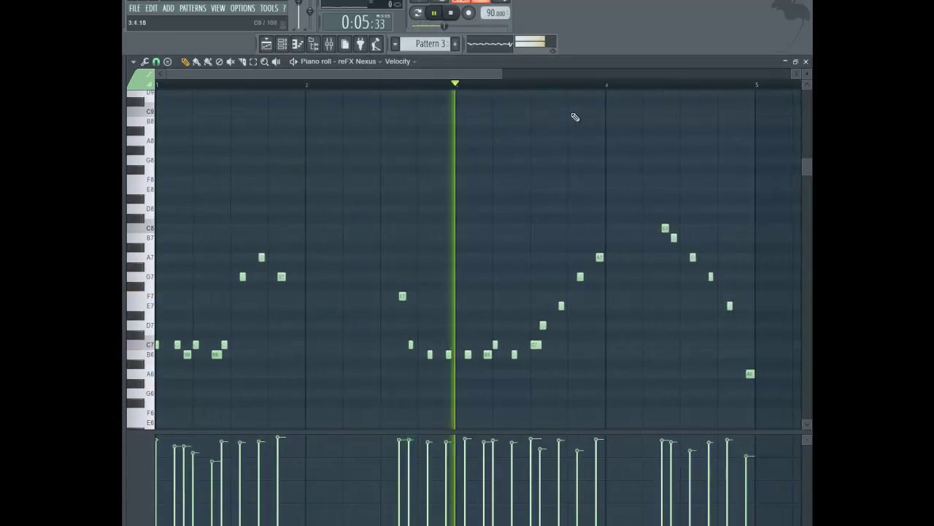
{"action": "left_click", "coordinate": [383, 86]}
{"action": "scroll", "coordinate": [383, 85], "scroll_direction": "up", "scroll_amount": 3}
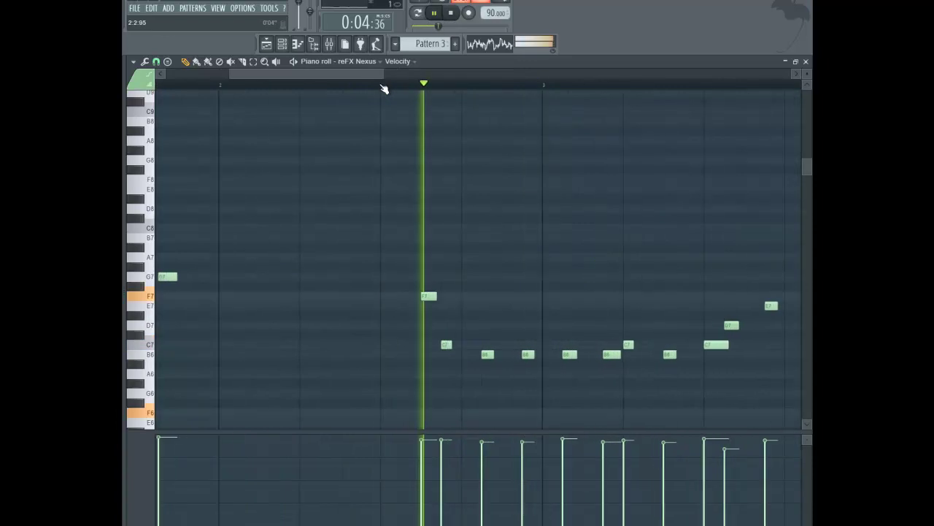
Raise the B6 note just before bar 3 to A7 and bar 3's first B6 note to C7, checking them by playback
{"action": "left_click_drag", "start_coordinate": [530, 352], "coordinate": [529, 288]}
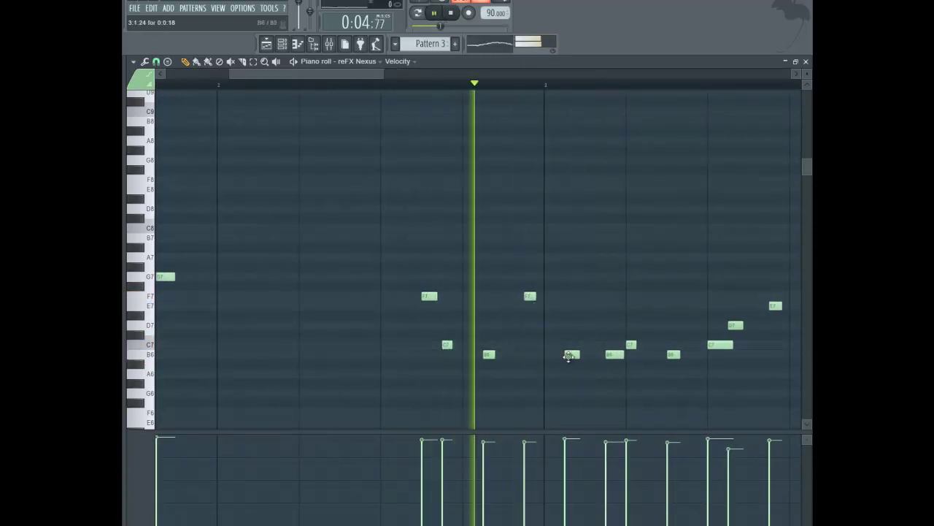
{"action": "left_click_drag", "start_coordinate": [528, 297], "coordinate": [530, 256]}
{"action": "key", "text": "space"}
{"action": "key", "text": "space"}
{"action": "mouse_move", "coordinate": [573, 356]}
{"action": "left_mouse_down"}
{"action": "mouse_move", "coordinate": [572, 289]}
{"action": "mouse_move", "coordinate": [572, 342]}
{"action": "left_mouse_up"}
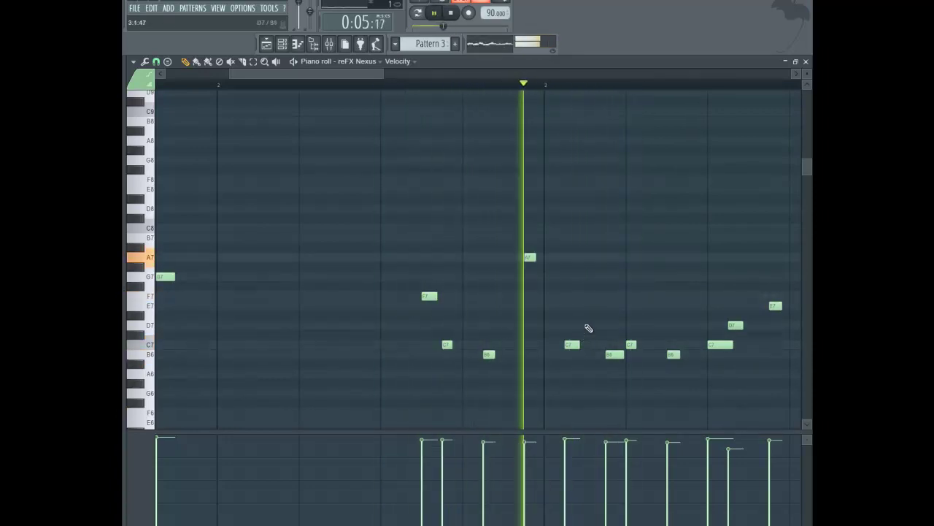
{"action": "key", "text": "space"}
{"action": "key", "text": "space"}
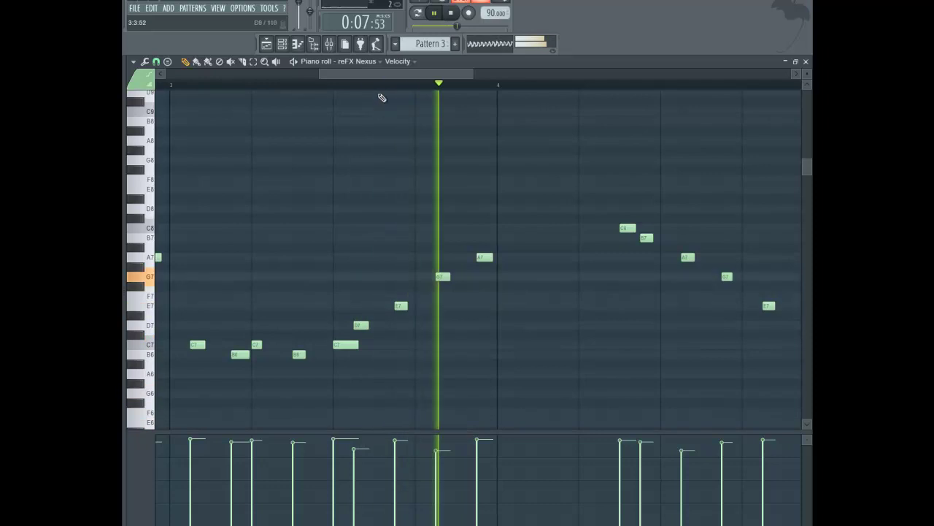
{"action": "left_click_drag", "start_coordinate": [377, 75], "coordinate": [523, 87]}
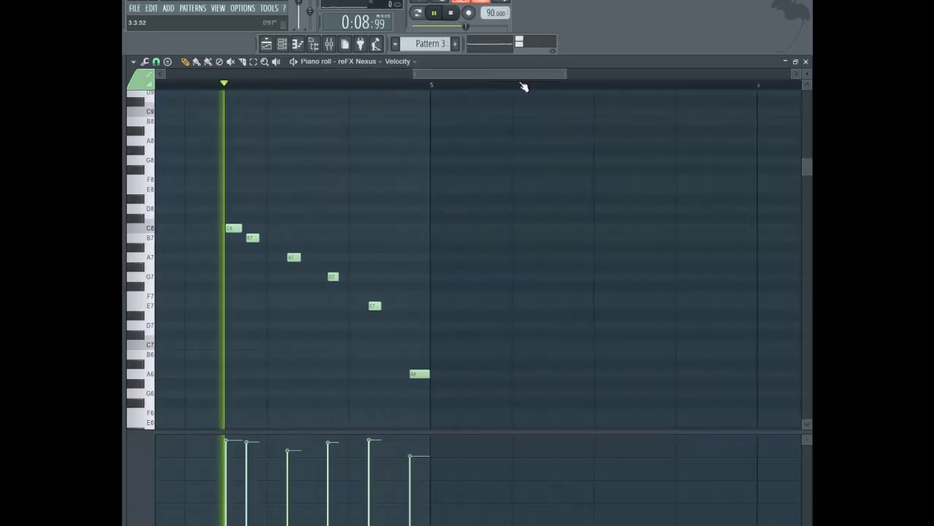
{"action": "left_click", "coordinate": [806, 61]}
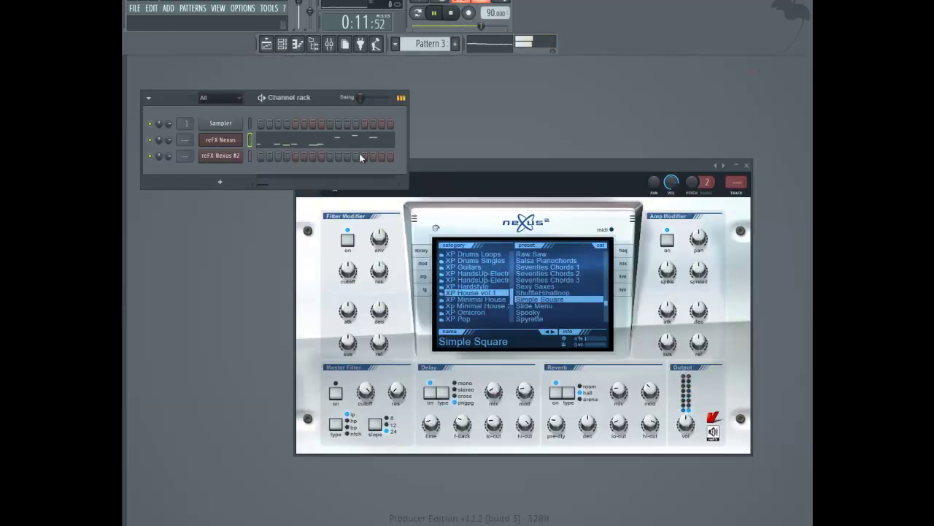
Open the playlist, replay the song from the start, and add a second Pattern 3 clip at bar 5 on Track 3
{"action": "key", "text": "F5"}
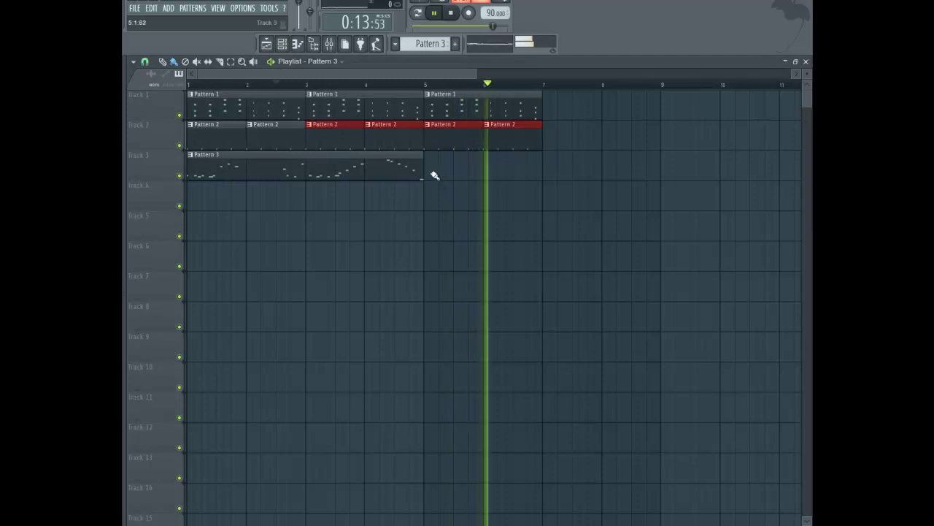
{"action": "key", "text": "space"}
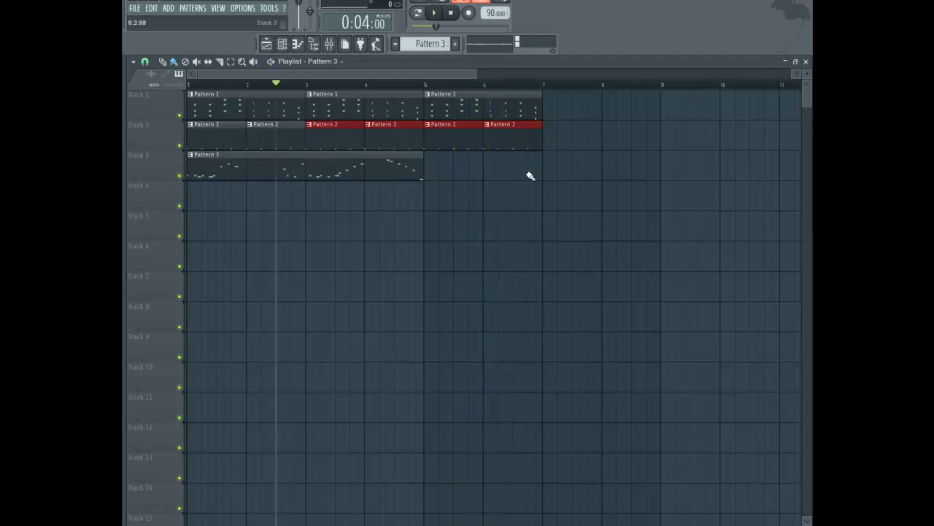
{"action": "key", "text": "space"}
{"action": "key", "text": "space"}
{"action": "left_click", "coordinate": [191, 84]}
{"action": "key", "text": "space"}
{"action": "key", "text": "space"}
{"action": "left_click", "coordinate": [427, 163]}
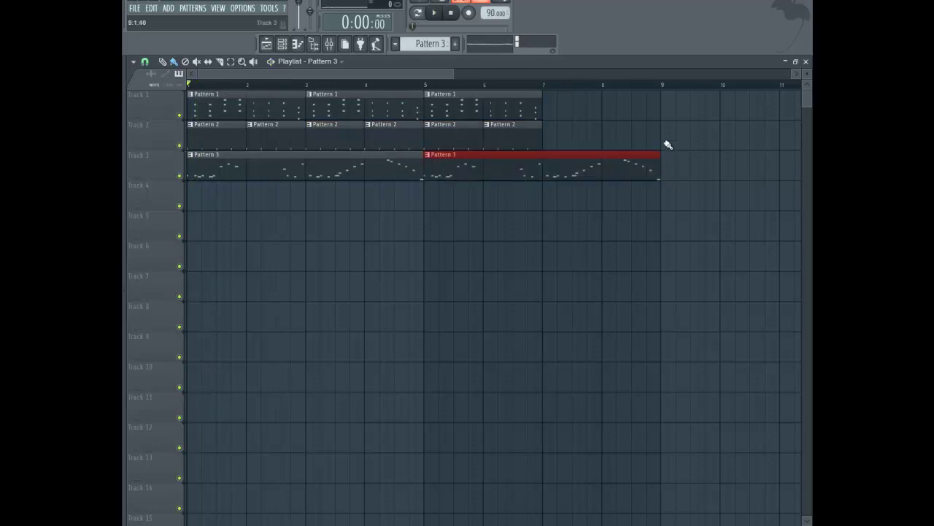
Add a Pattern 1 clip at bar 7 on Track 1 and Pattern 2 clips at bars 7 and 8 on Track 2, then play the song
{"action": "left_click", "coordinate": [509, 109]}
{"action": "left_click", "coordinate": [551, 114]}
{"action": "left_click", "coordinate": [526, 138]}
{"action": "left_click", "coordinate": [555, 137]}
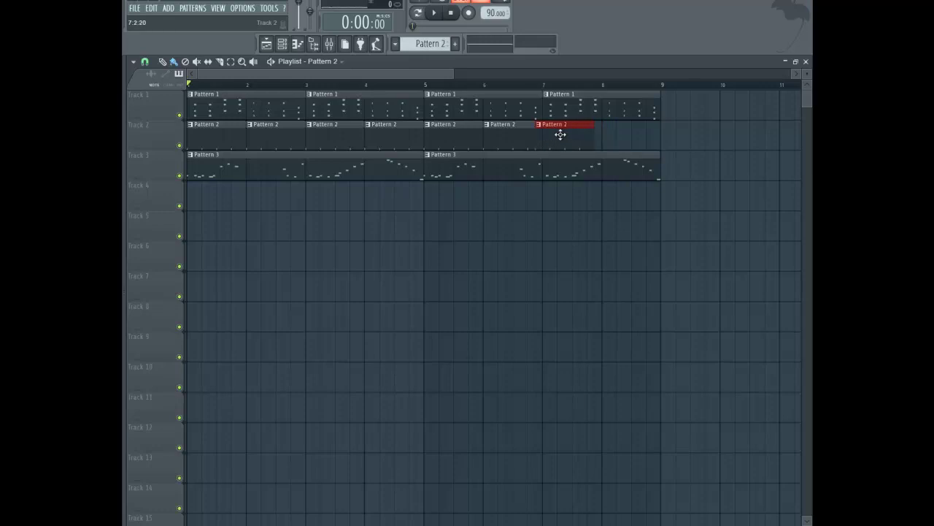
{"action": "left_click", "coordinate": [628, 134]}
{"action": "key", "text": "space"}
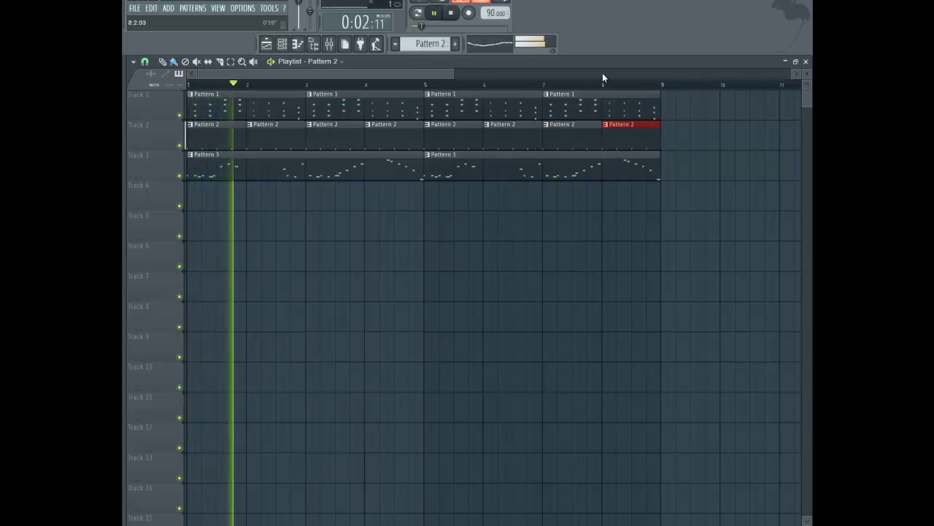
Close the playlist and clone the reFX Nexus #2 drum channel, moving the new plugin window fully into view
{"action": "left_click", "coordinate": [806, 62]}
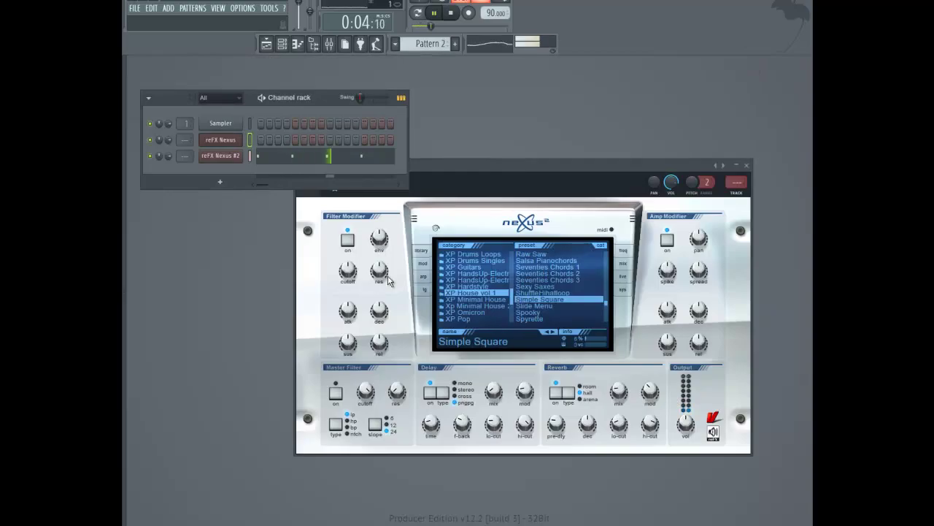
{"action": "right_click", "coordinate": [232, 155]}
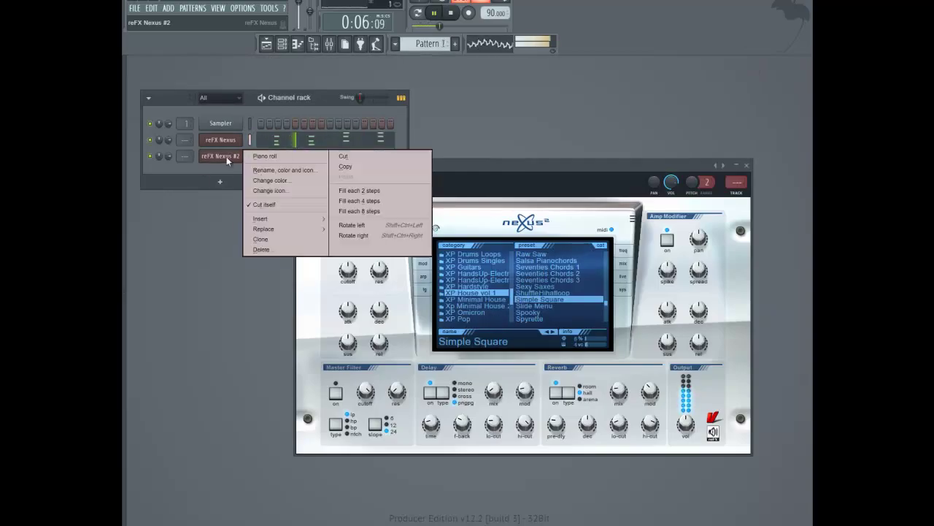
{"action": "left_click", "coordinate": [263, 239]}
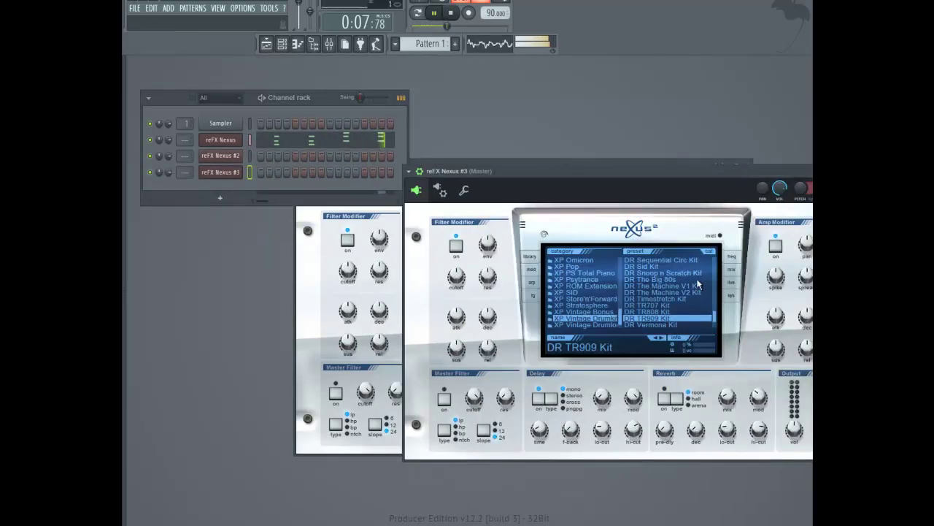
{"action": "left_click_drag", "start_coordinate": [622, 162], "coordinate": [490, 145]}
Browse the cloned Nexus's drum kits, trying DR Casio MT Series and loading DR Boss DR55 Kit
{"action": "scroll", "coordinate": [468, 275], "scroll_direction": "down", "scroll_amount": 1}
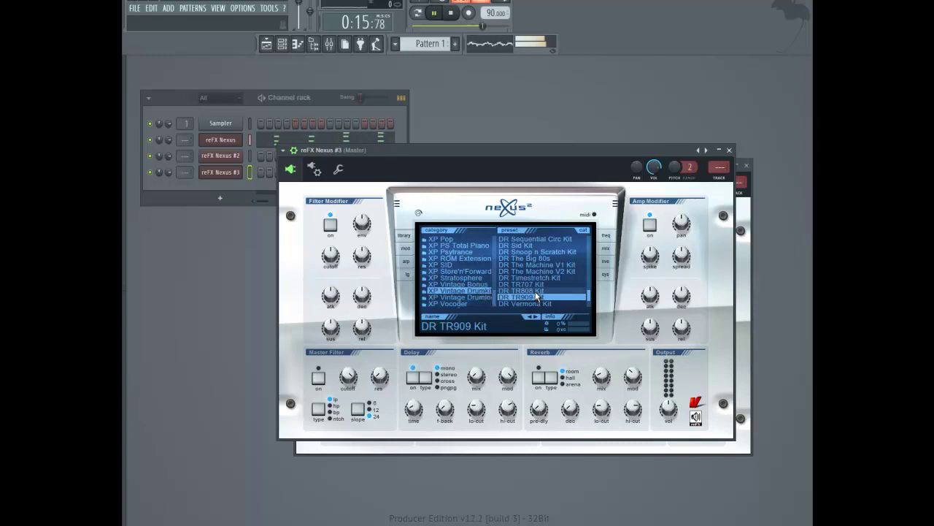
{"action": "scroll", "coordinate": [540, 267], "scroll_direction": "up", "scroll_amount": 8}
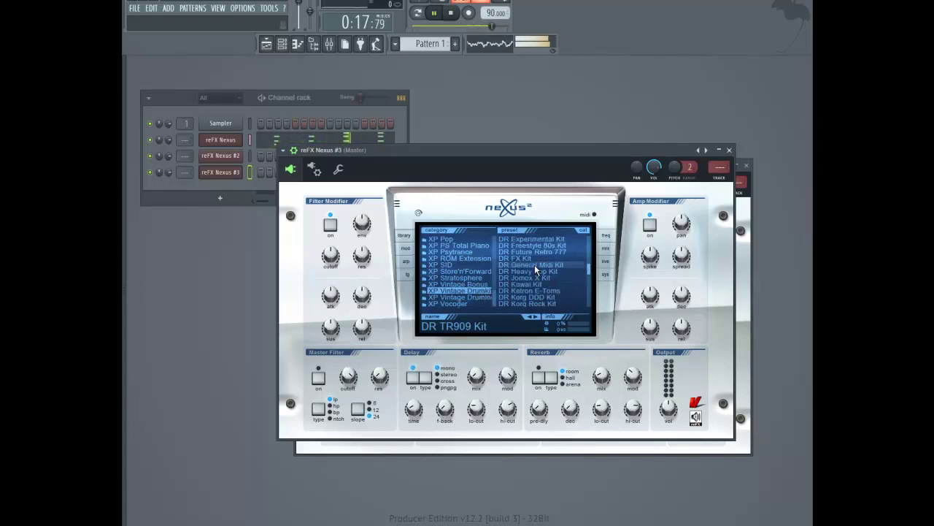
{"action": "left_click", "coordinate": [541, 239]}
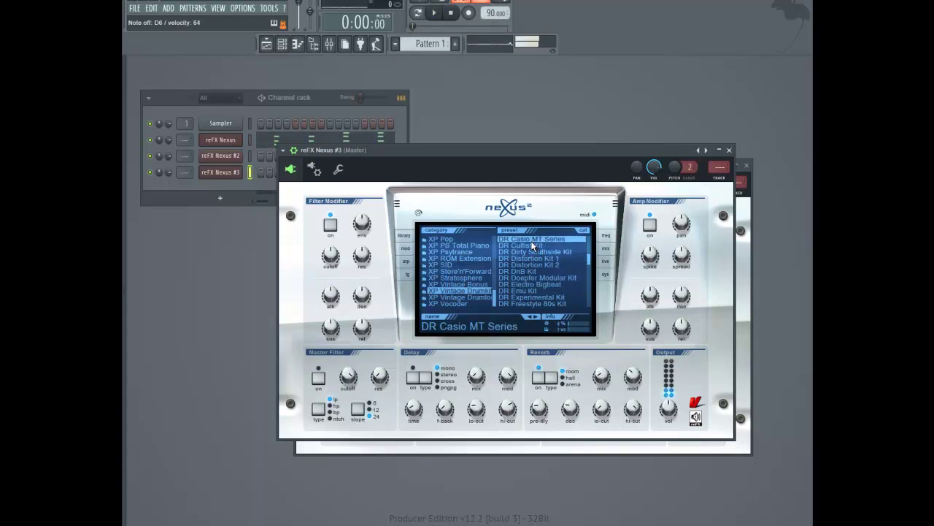
{"action": "scroll", "coordinate": [537, 252], "scroll_direction": "up", "scroll_amount": 5}
{"action": "left_click", "coordinate": [541, 258]}
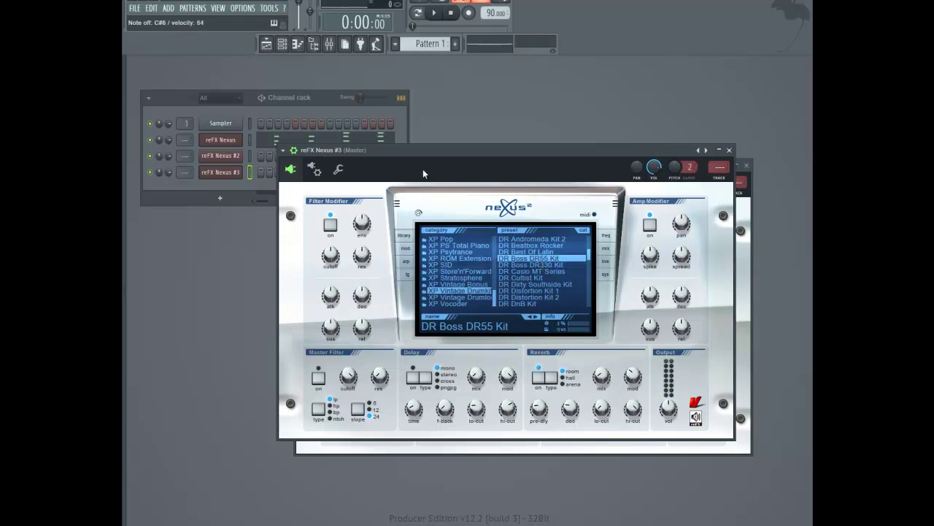
Try out DR Boss DR55 Kit sounds on the keyboard over repeated playback of the song
{"action": "key", "text": "space"}
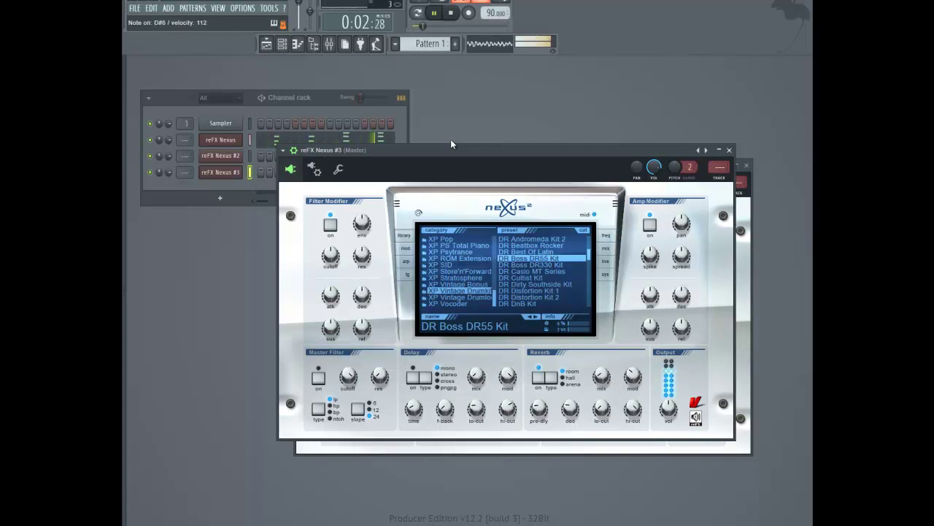
{"action": "key", "text": "space"}
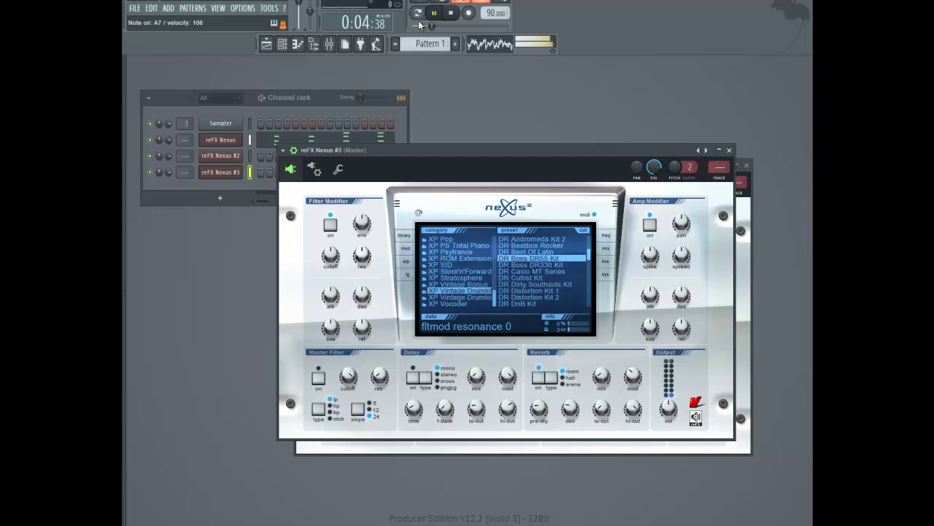
{"action": "key", "text": "space"}
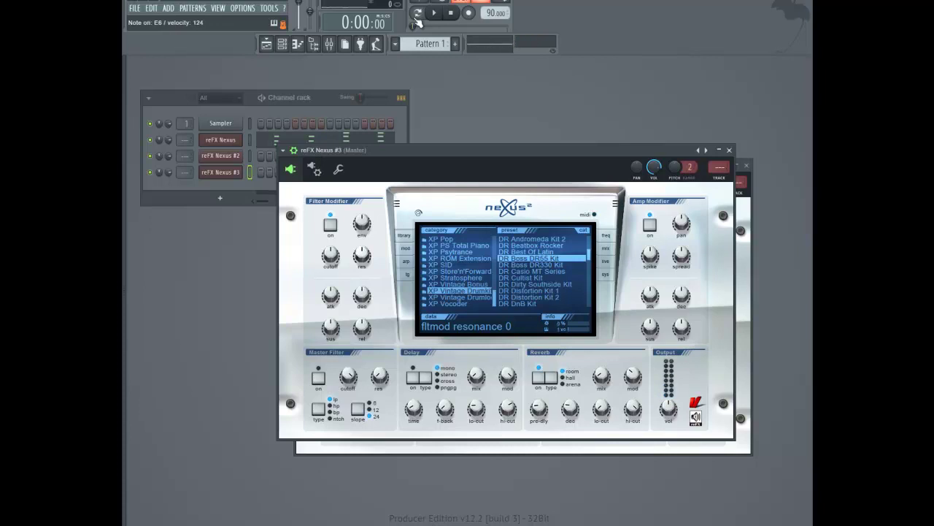
{"action": "key", "text": "space"}
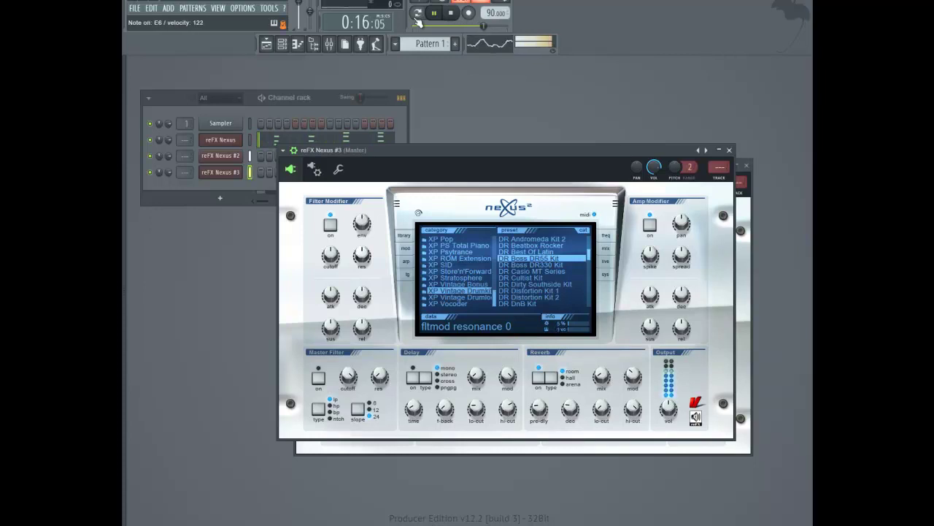
{"action": "key", "text": "space"}
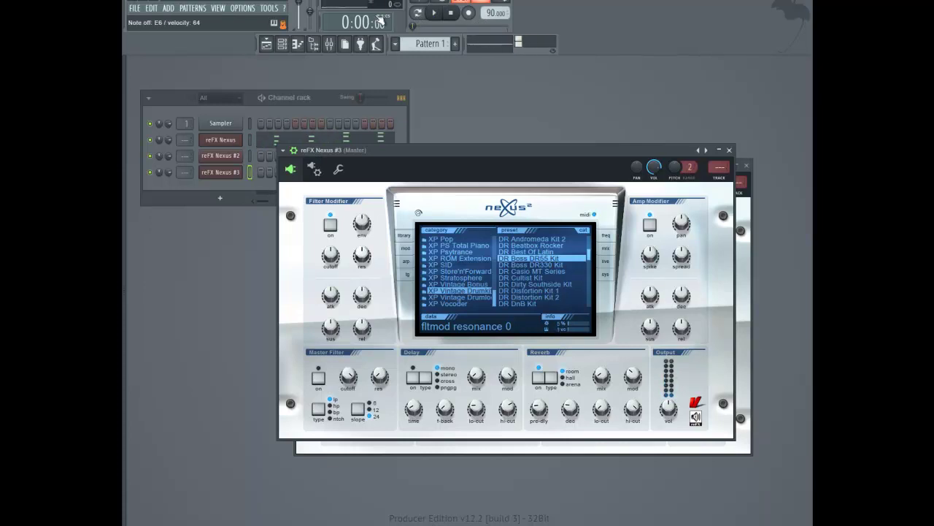
Switch to Pattern 4 and load the DR Boss DR330 Kit preset in reFX Nexus #3
{"action": "key", "text": "KP_Add"}
{"action": "key", "text": "KP_Add"}
{"action": "key", "text": "KP_Add"}
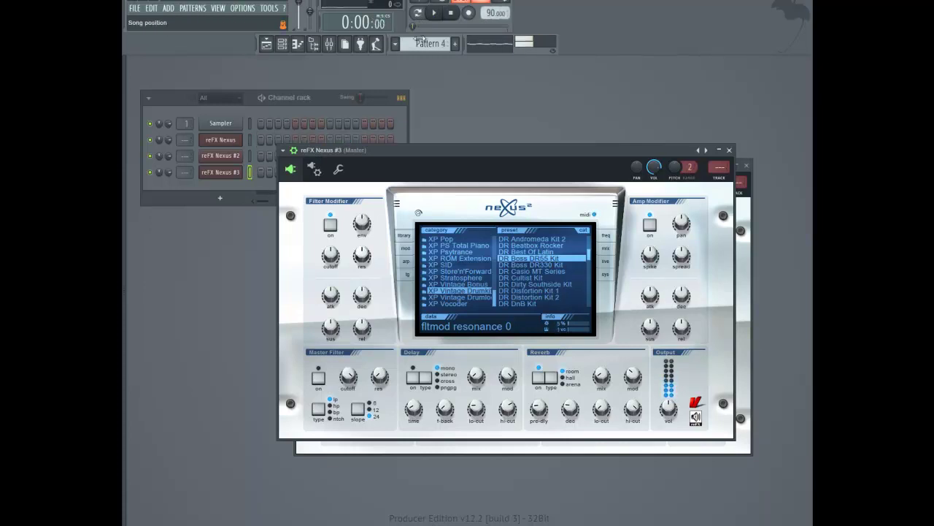
{"action": "left_click", "coordinate": [231, 173]}
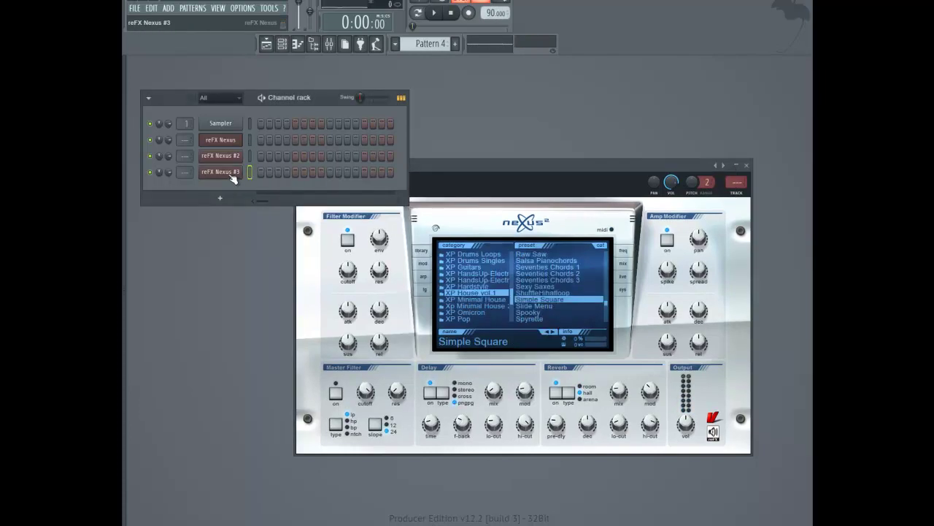
{"action": "left_click", "coordinate": [231, 173]}
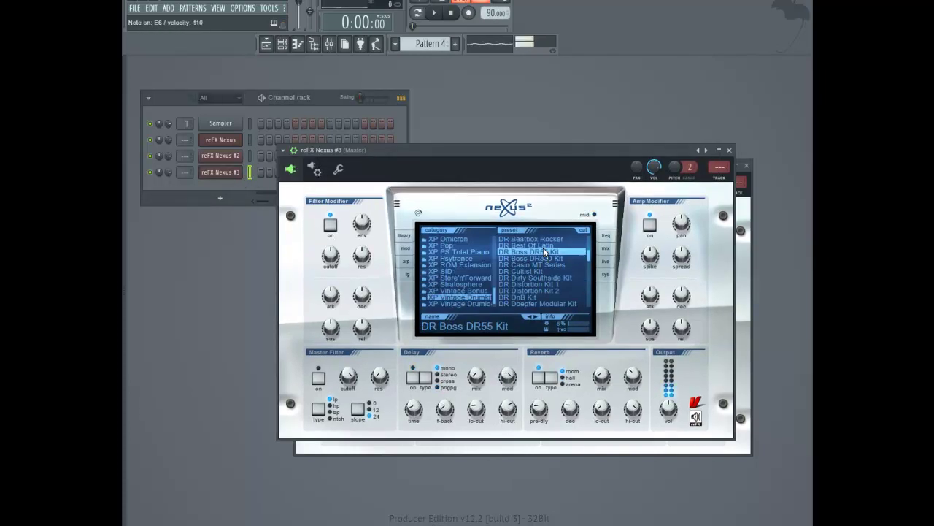
{"action": "left_click", "coordinate": [549, 259]}
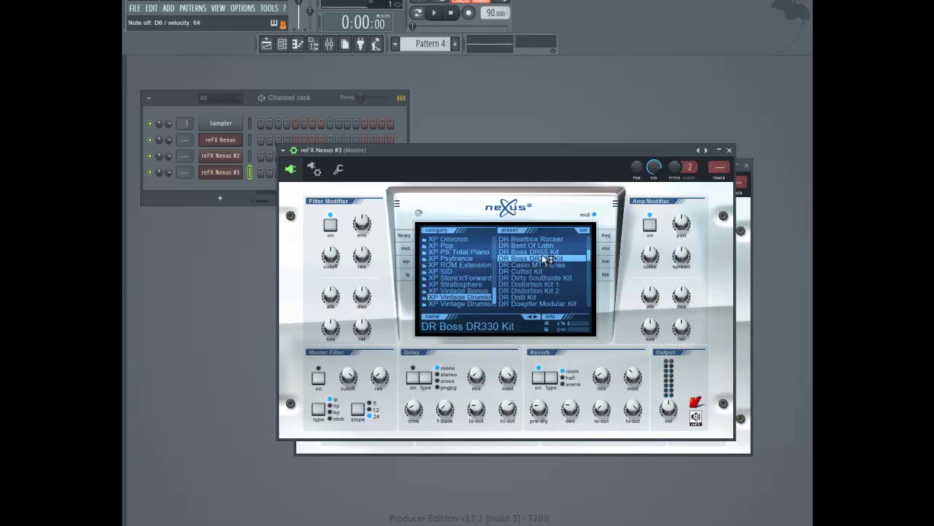
Rehearse a drum part with the DR Boss DR330 Kit over repeated playback of the song
{"action": "key", "text": "space"}
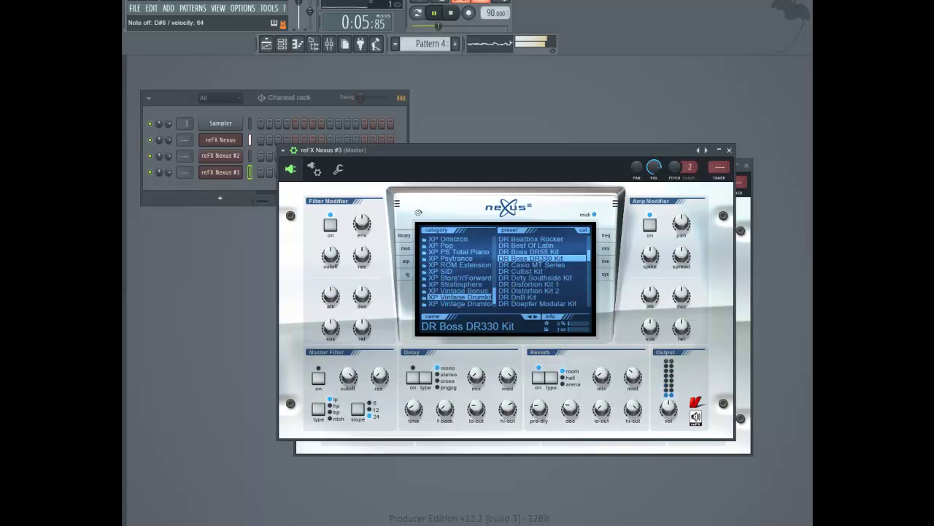
{"action": "key", "text": "space"}
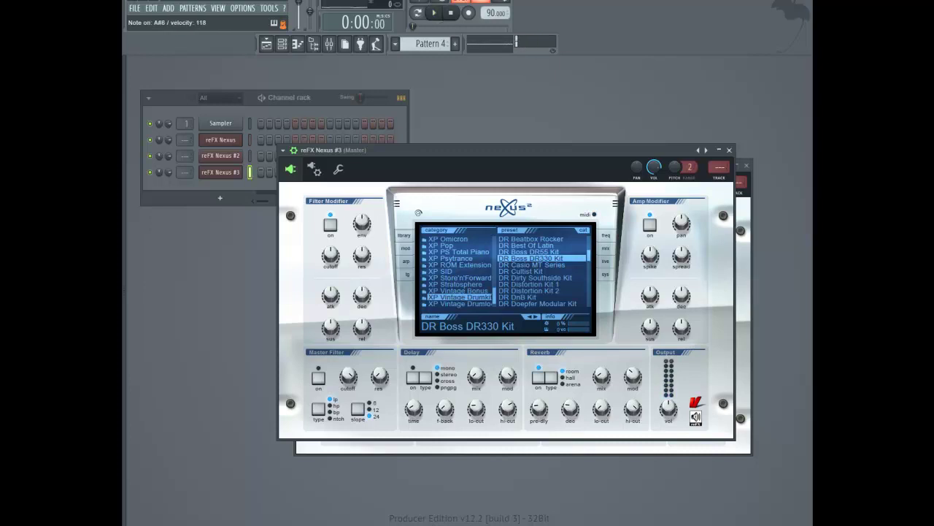
{"action": "key", "text": "space"}
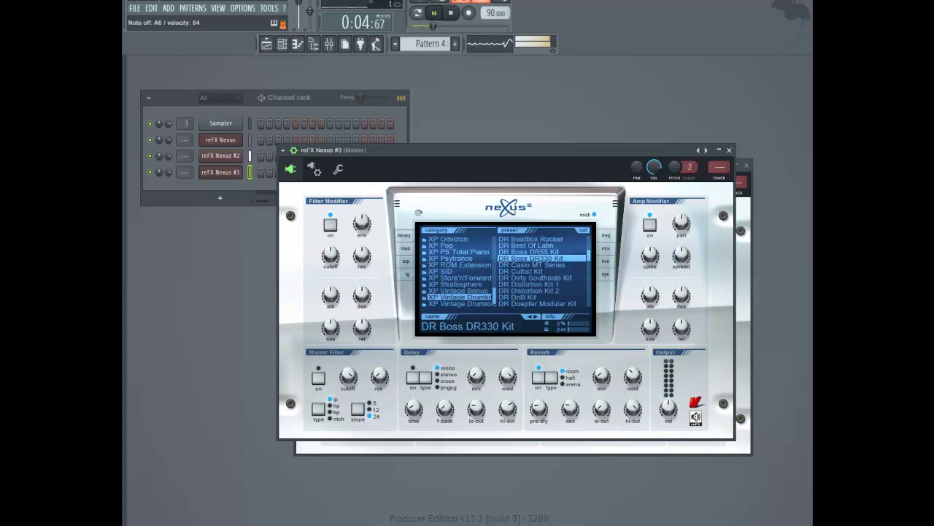
{"action": "key", "text": "space"}
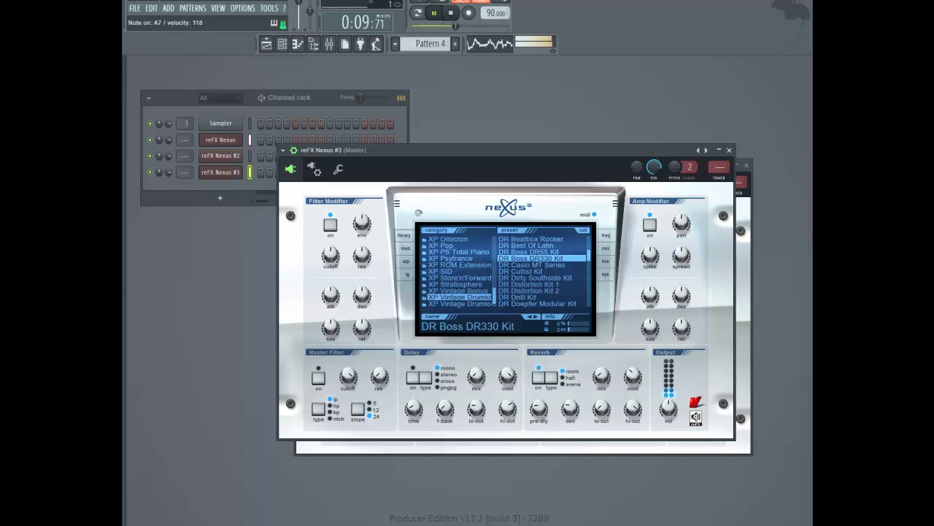
{"action": "key", "text": "space"}
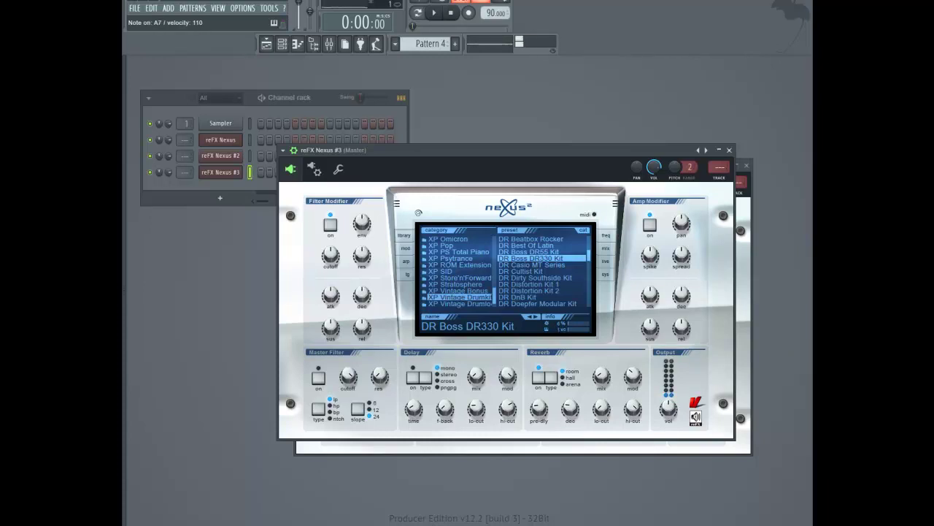
{"action": "key", "text": "space"}
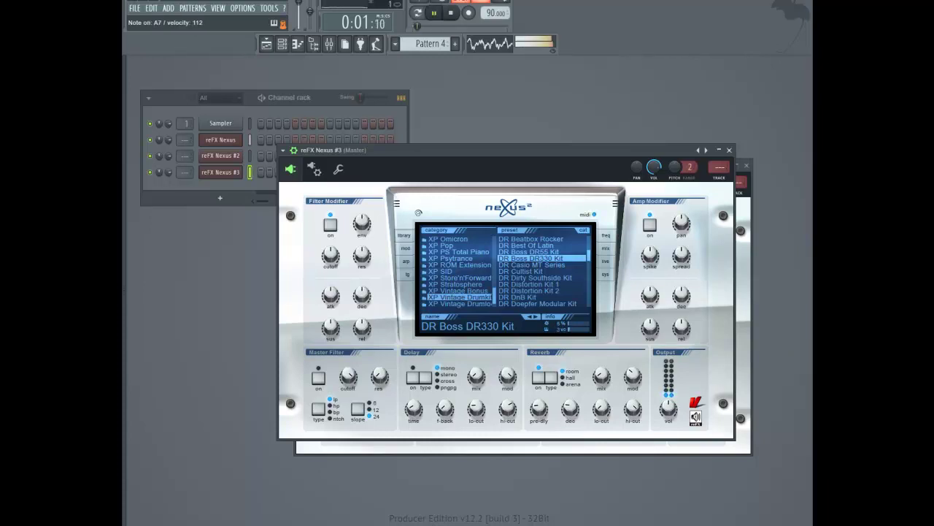
{"action": "key", "text": "space"}
{"action": "key", "text": "space"}
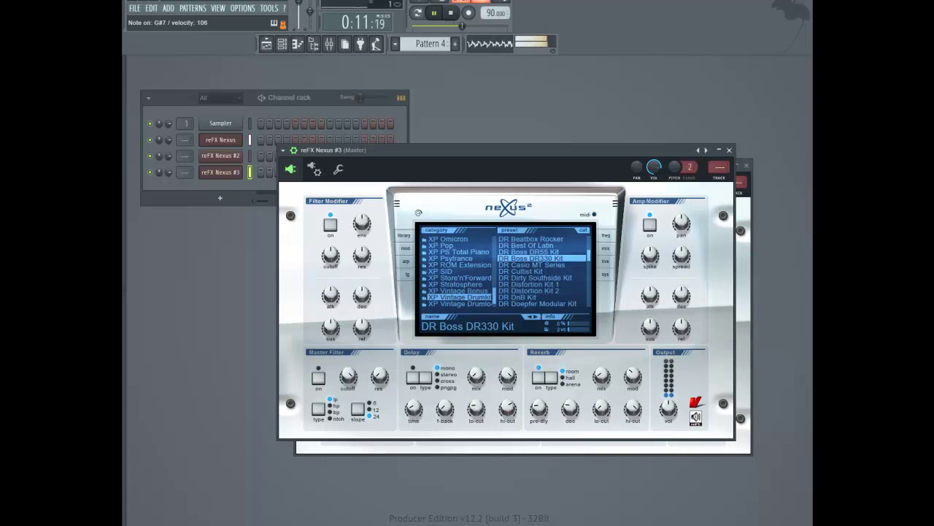
{"action": "key", "text": "space"}
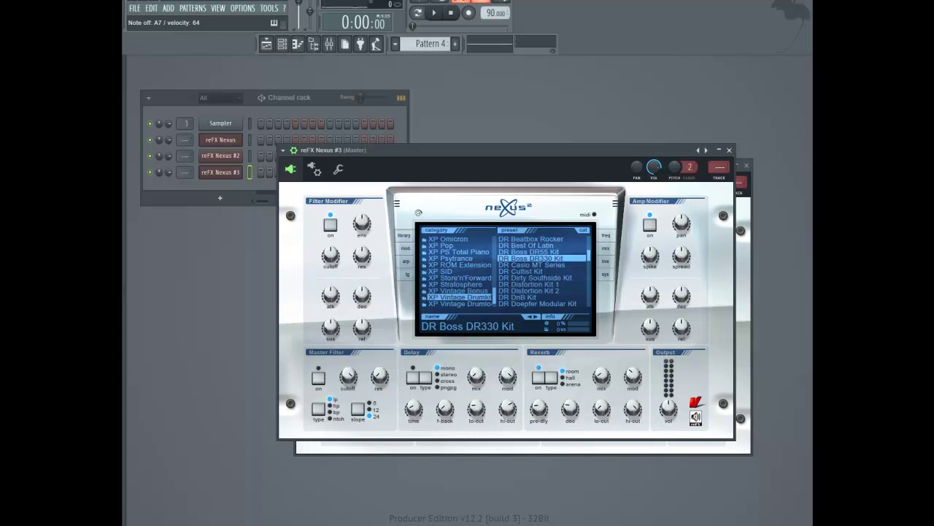
{"action": "key", "text": "space"}
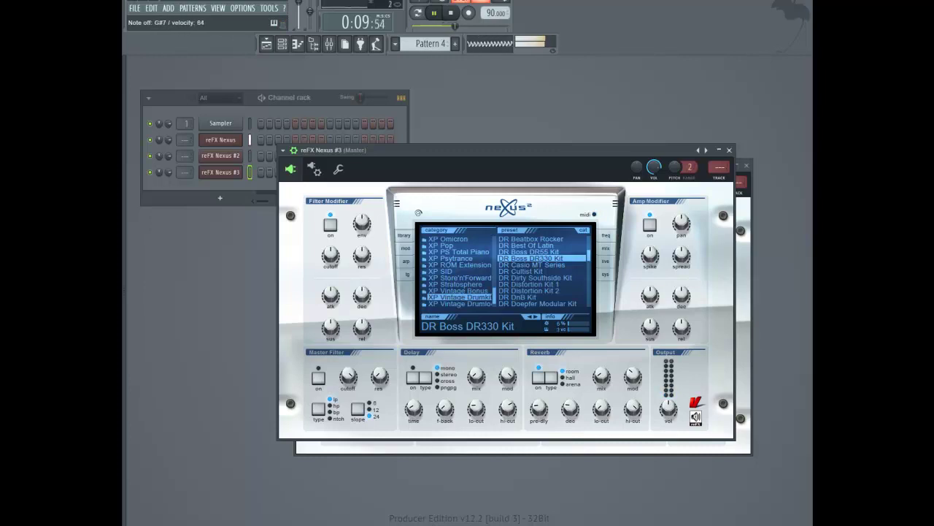
{"action": "key", "text": "space"}
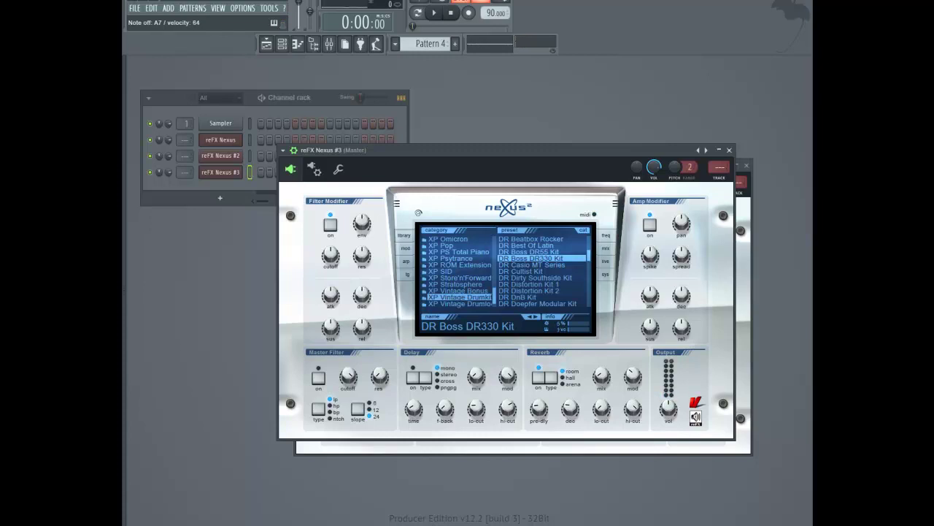
Record the DR Boss DR330 Kit part on A7 and G#7 into Pattern 4 while the song plays
{"action": "left_click", "coordinate": [469, 13]}
{"action": "left_click", "coordinate": [578, 156]}
{"action": "left_click", "coordinate": [434, 13]}
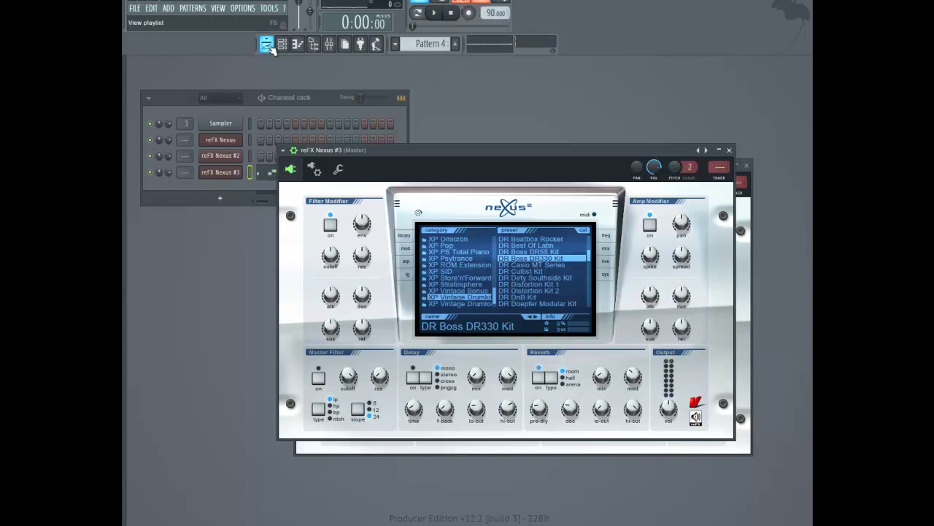
Open the recorded reFX Nexus #3 part in the piano roll and play it back on its own in pattern mode
{"action": "left_click", "coordinate": [267, 45]}
{"action": "double_click", "coordinate": [294, 207]}
{"action": "left_click_drag", "start_coordinate": [292, 73], "coordinate": [534, 75]}
{"action": "key", "text": "space"}
{"action": "key", "text": "space"}
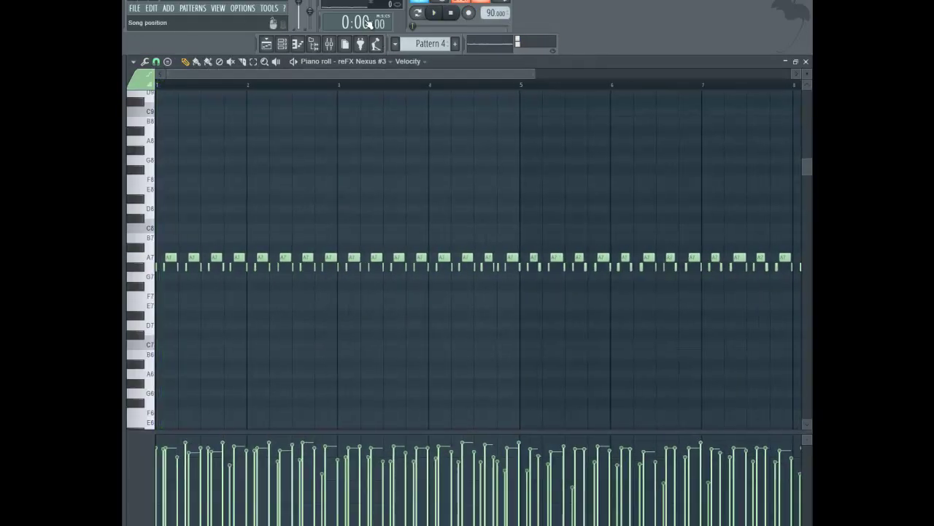
{"action": "key", "text": "space"}
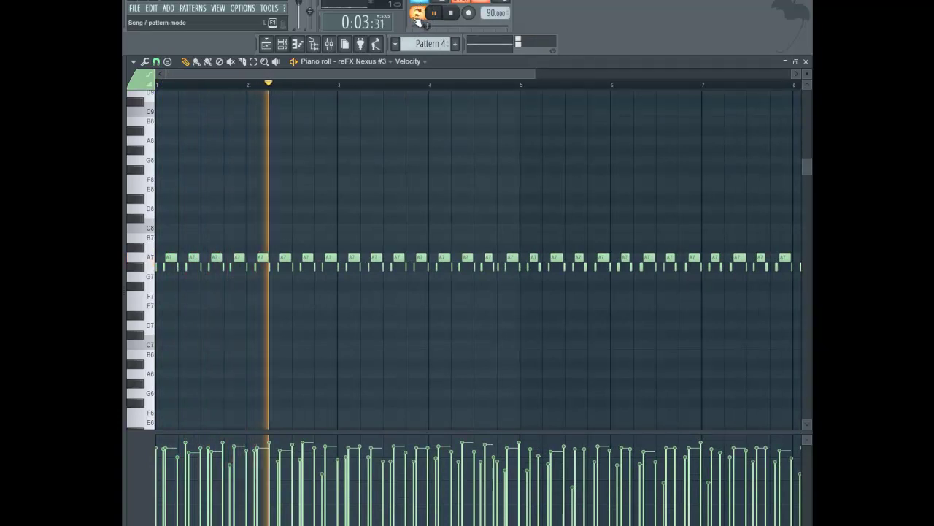
Turn off grid snapping in the reFX Nexus #3 piano roll and quantize the recorded Pattern 4 drum notes
{"action": "left_click", "coordinate": [155, 61]}
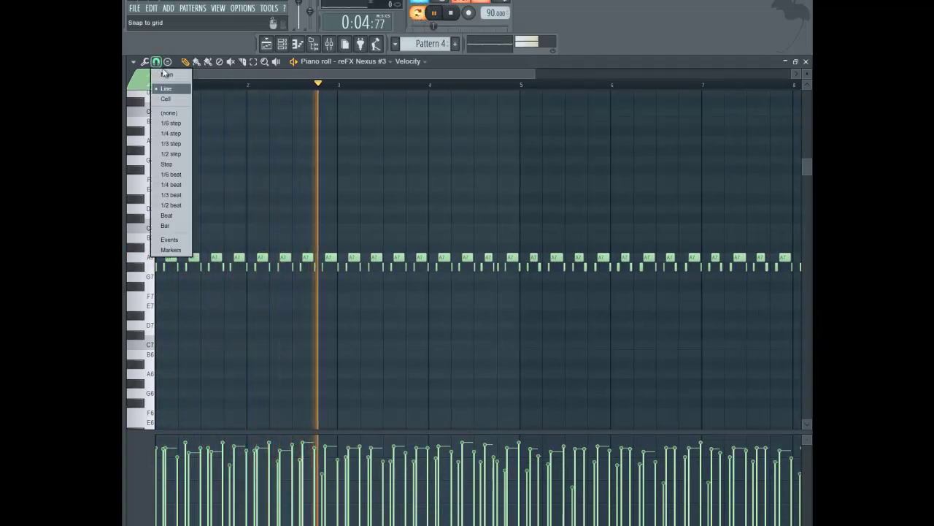
{"action": "left_click", "coordinate": [179, 112]}
{"action": "key", "text": "alt+q"}
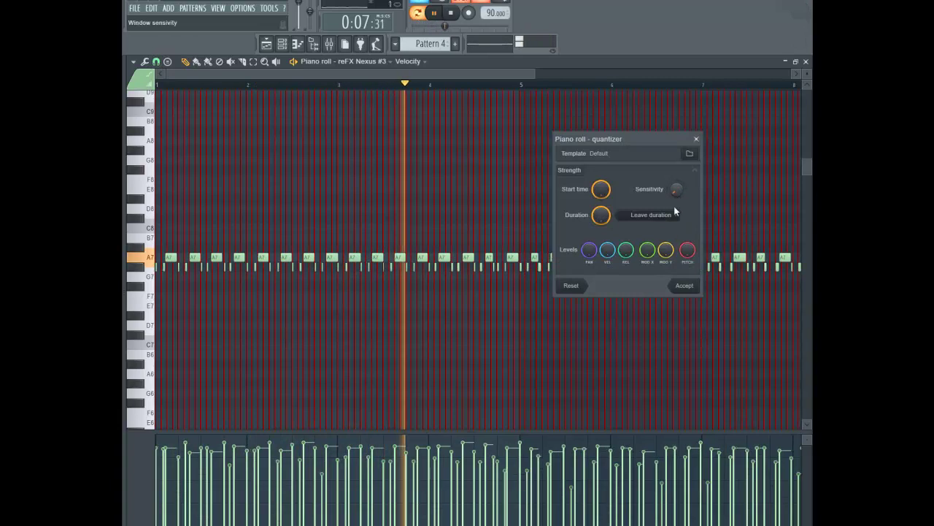
{"action": "scroll", "coordinate": [671, 219], "scroll_direction": "down", "scroll_amount": 1}
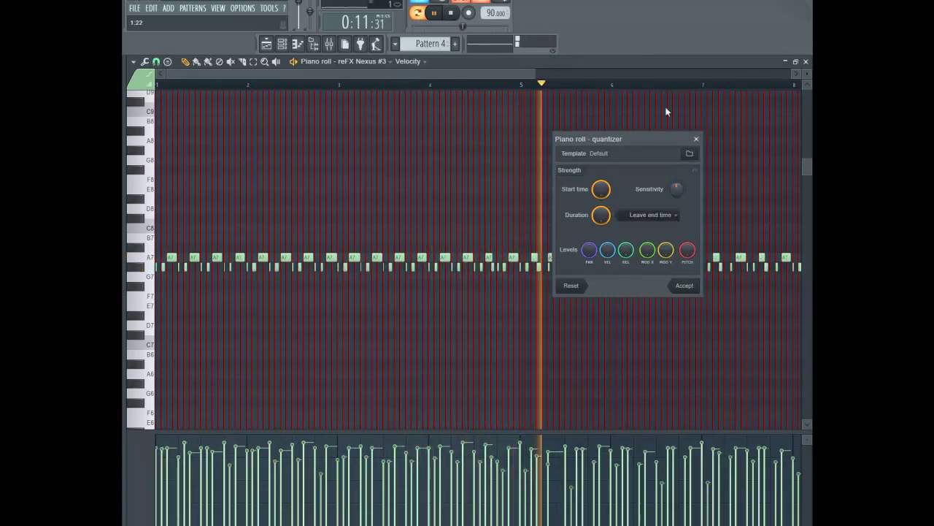
{"action": "scroll", "coordinate": [663, 219], "scroll_direction": "up", "scroll_amount": 1}
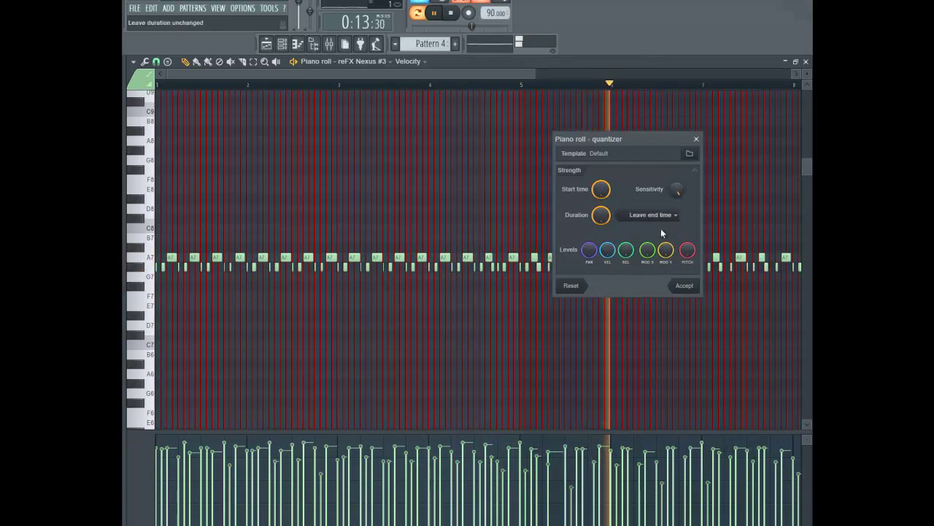
{"action": "left_click", "coordinate": [685, 285]}
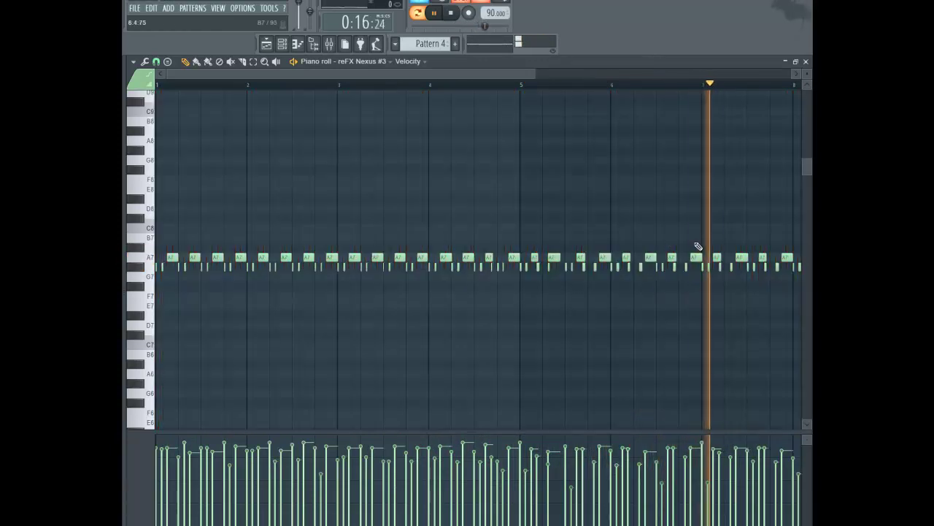
Leave the piano roll and play the whole arrangement with the quantized drums in song mode
{"action": "left_click", "coordinate": [806, 61]}
{"action": "left_click", "coordinate": [424, 13]}
{"action": "key", "text": "F6"}
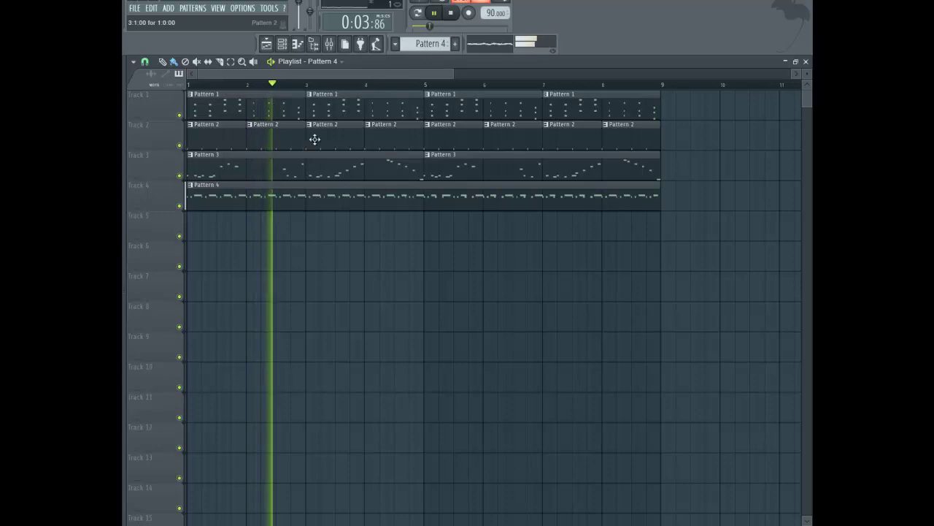
{"action": "left_click", "coordinate": [806, 62]}
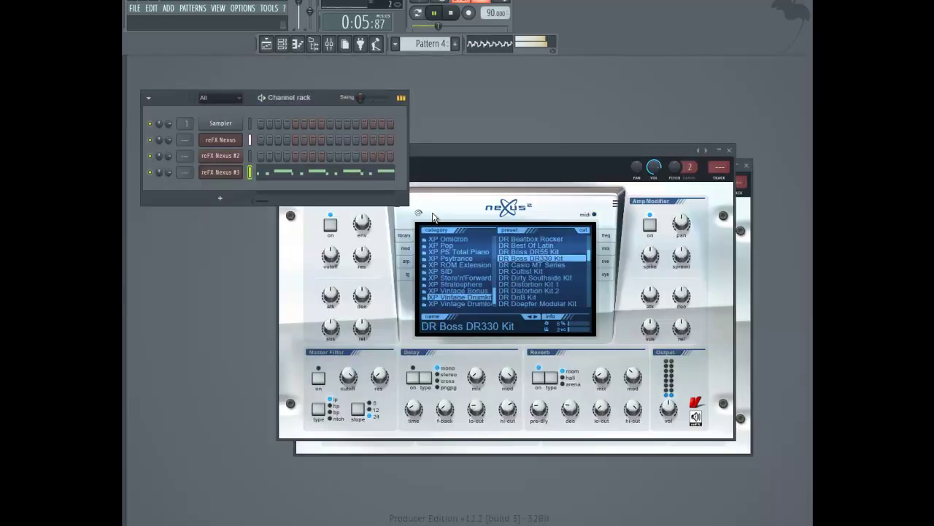
Clone the reFX Nexus #3 channel and load the BA Doggy preset from XP Omicron in the copy
{"action": "right_click", "coordinate": [238, 173]}
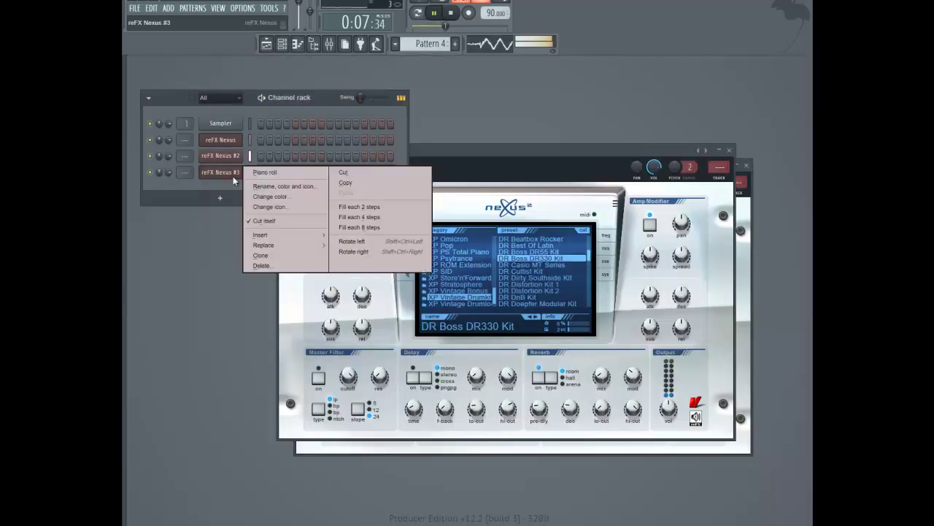
{"action": "left_click", "coordinate": [260, 256]}
{"action": "scroll", "coordinate": [486, 297], "scroll_direction": "up", "scroll_amount": 4}
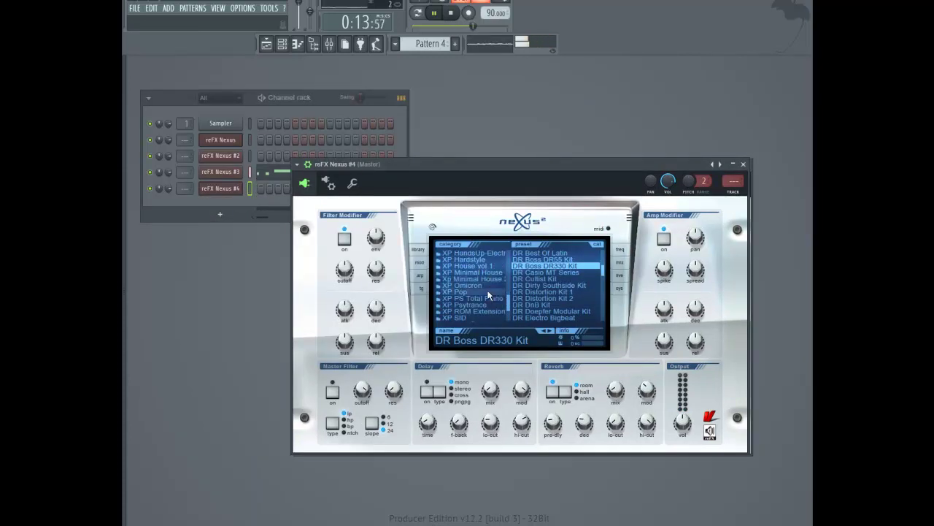
{"action": "left_click", "coordinate": [481, 286]}
{"action": "left_click", "coordinate": [535, 279]}
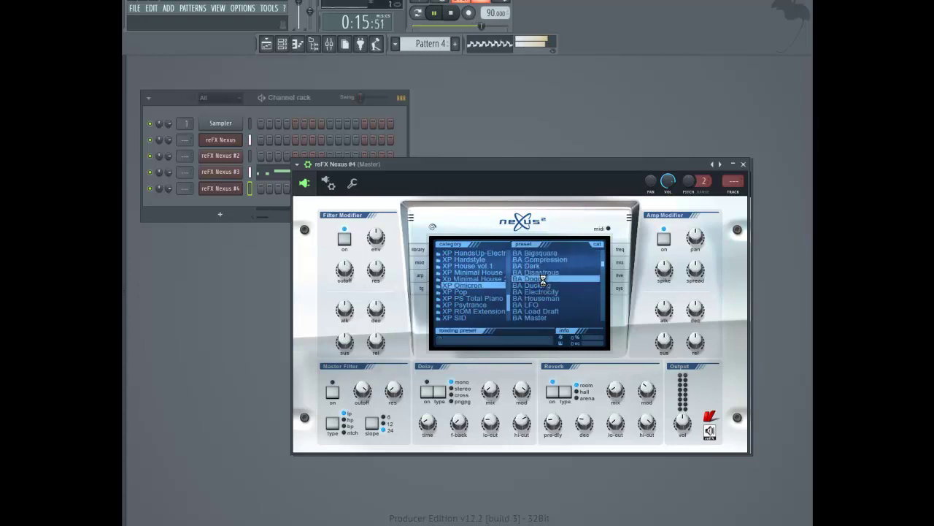
Record an eight-note BA Doggy bass part on A4, C5, F4 and G4 into Pattern 5 and open it in the piano roll
{"action": "left_click", "coordinate": [453, 14]}
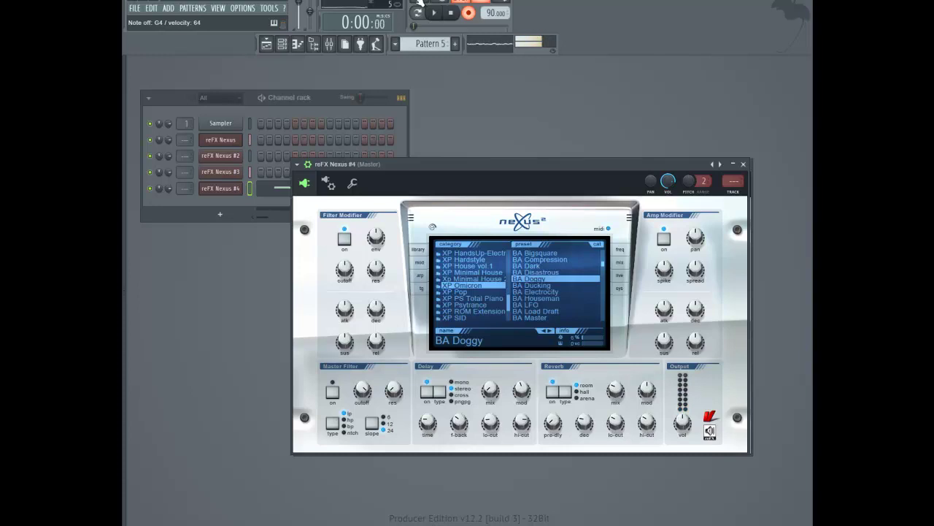
{"action": "left_click", "coordinate": [325, 100]}
{"action": "left_click", "coordinate": [334, 187]}
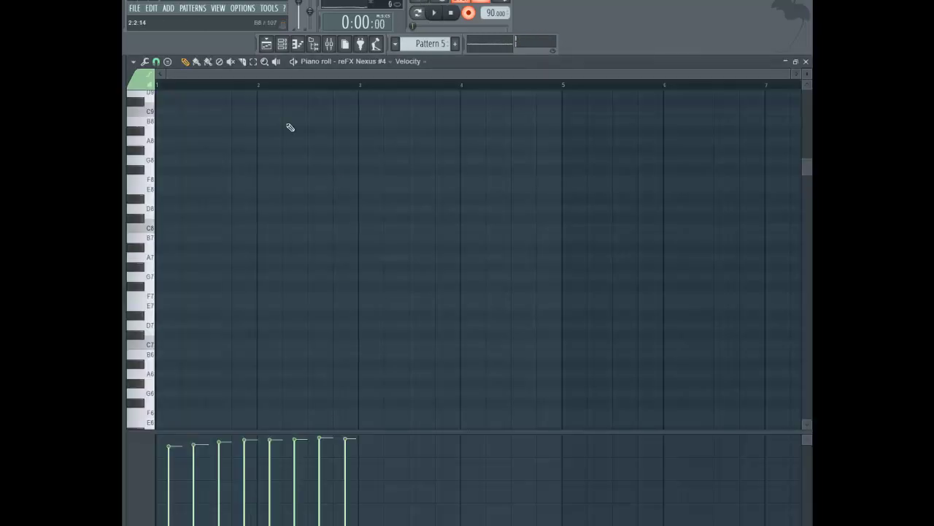
Quantize the recorded bass notes in Pattern 5 and start playback
{"action": "scroll", "coordinate": [267, 137], "scroll_direction": "down", "scroll_amount": 12}
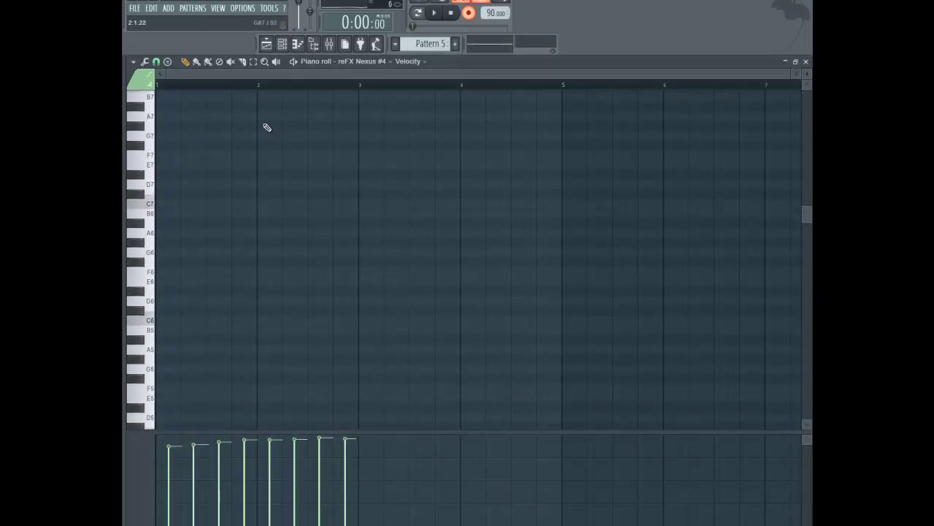
{"action": "key", "text": "alt+q"}
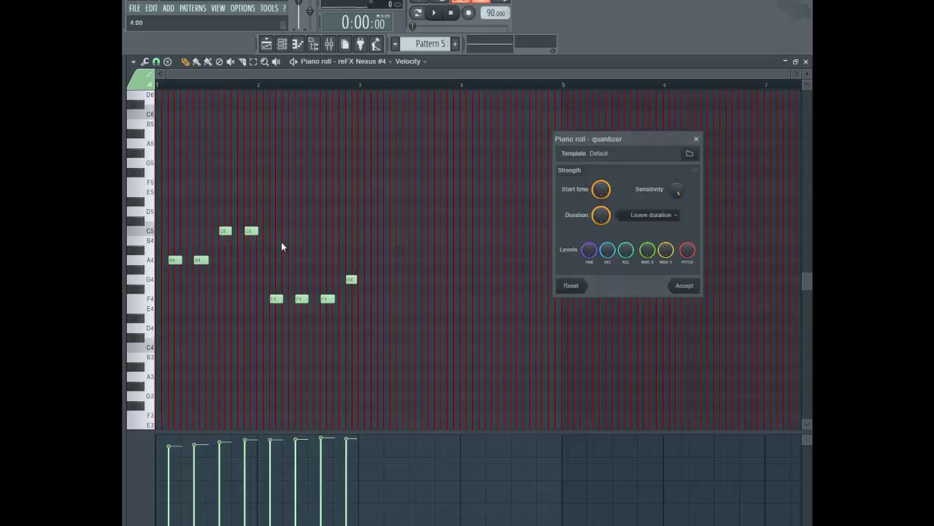
{"action": "left_click", "coordinate": [684, 287]}
{"action": "key", "text": "space"}
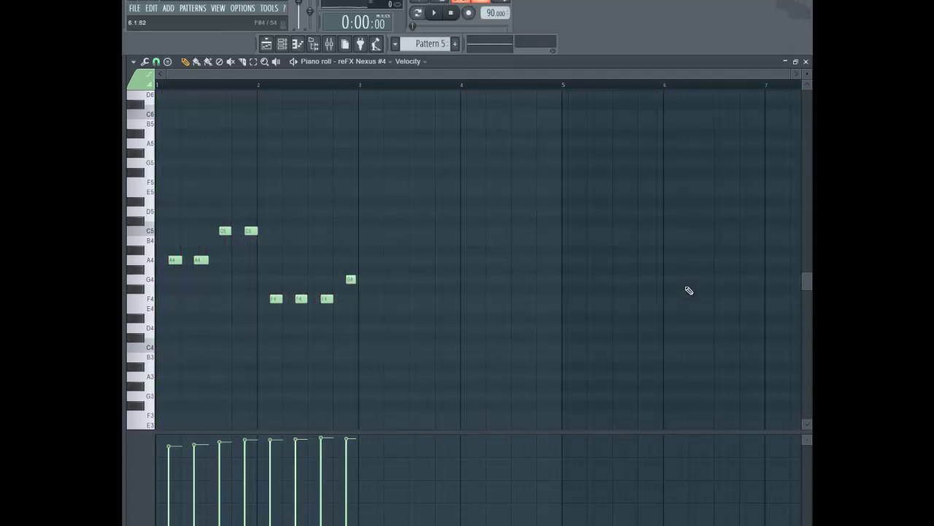
Check the quantized bass notes up close in the piano roll and set its snap back to Line
{"action": "scroll", "coordinate": [216, 87], "scroll_direction": "up", "scroll_amount": 2}
{"action": "scroll", "coordinate": [216, 88], "scroll_direction": "up", "scroll_amount": 3}
{"action": "left_click_drag", "start_coordinate": [303, 72], "coordinate": [353, 76]}
{"action": "left_click", "coordinate": [155, 61]}
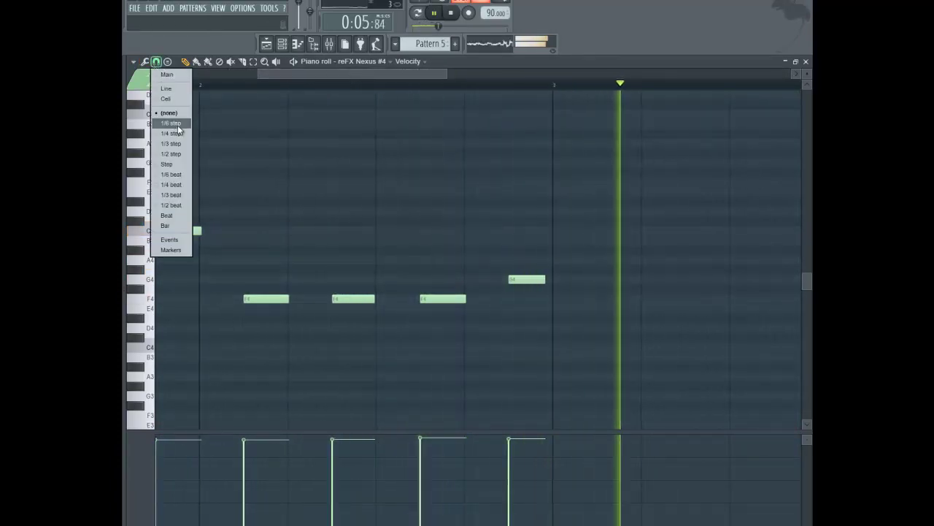
{"action": "left_click", "coordinate": [173, 87]}
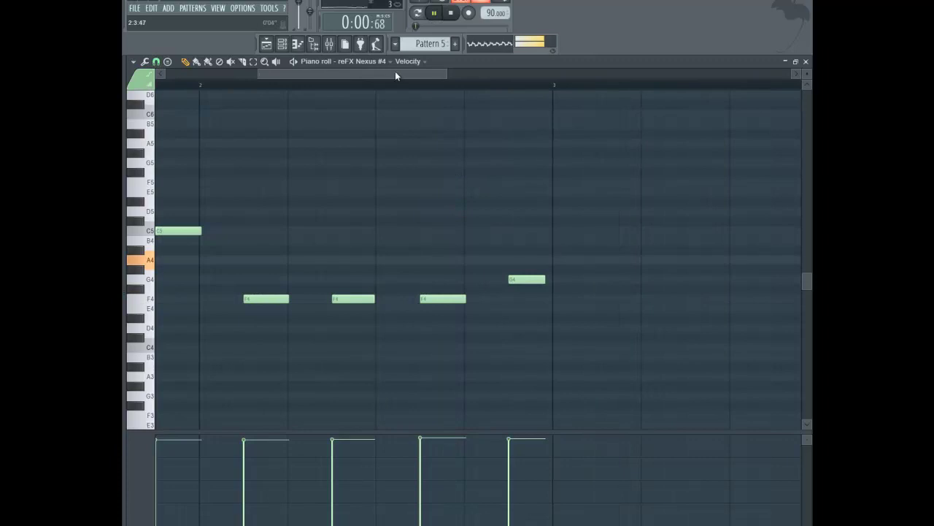
Place further Pattern 5 clips on Track 5 at bars 3, 5 and 7 in the playlist
{"action": "left_click", "coordinate": [267, 43]}
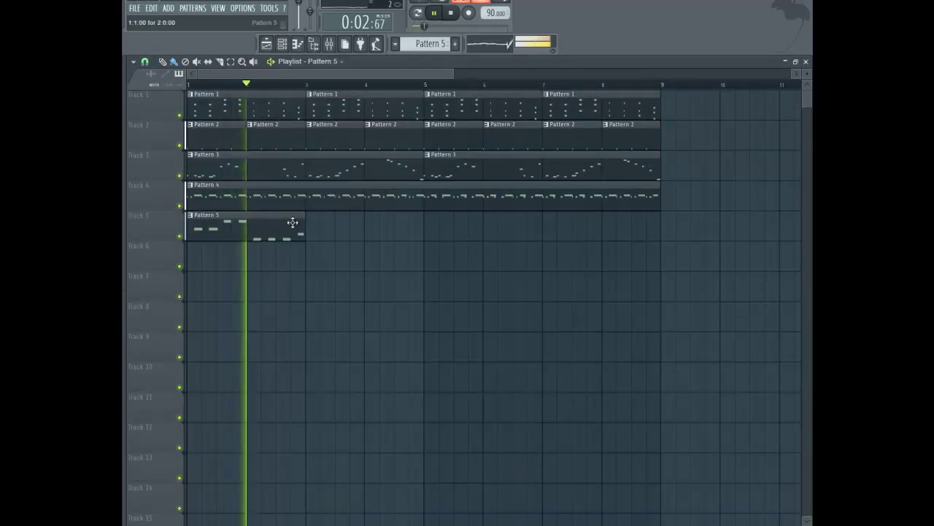
{"action": "left_click", "coordinate": [332, 223]}
{"action": "left_click", "coordinate": [471, 222]}
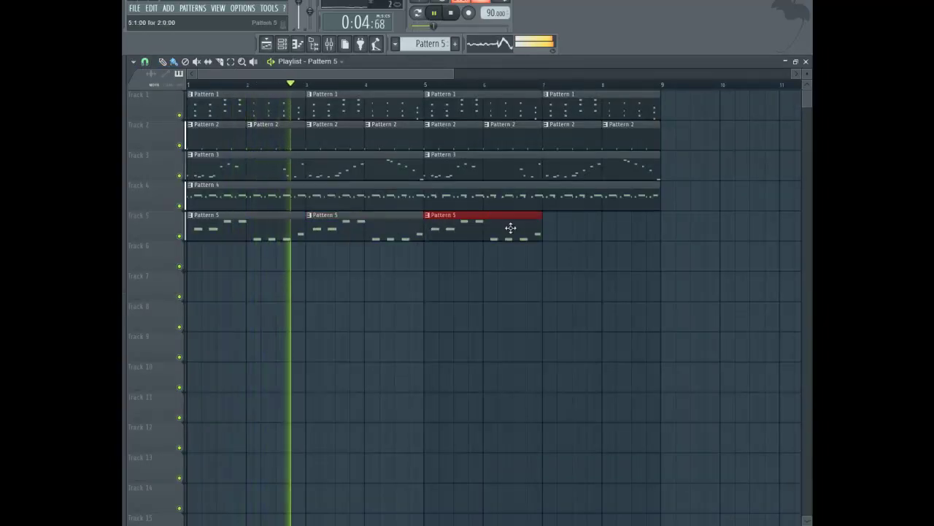
{"action": "left_click", "coordinate": [566, 227]}
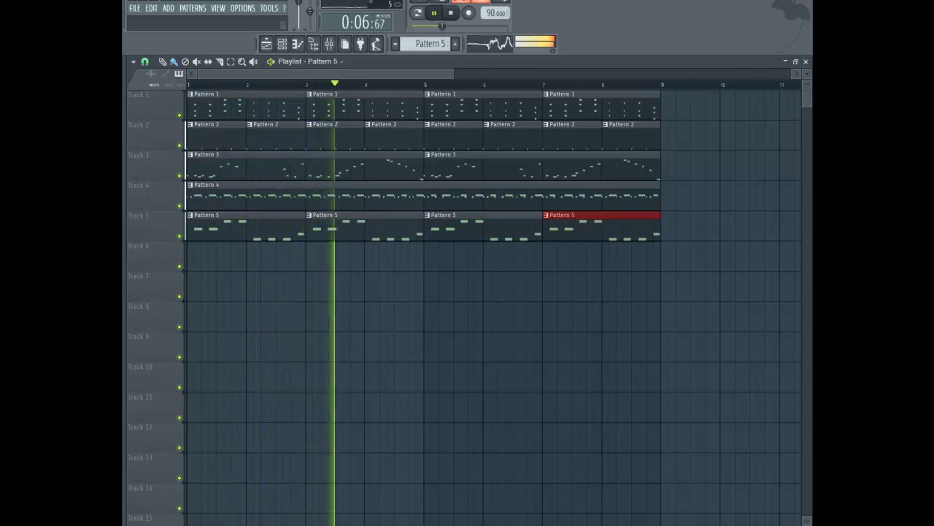
Open the DR Boss DR330 Kit on reFX Nexus #3 and try out its A6 sound over the playing song
{"action": "key", "text": "F7"}
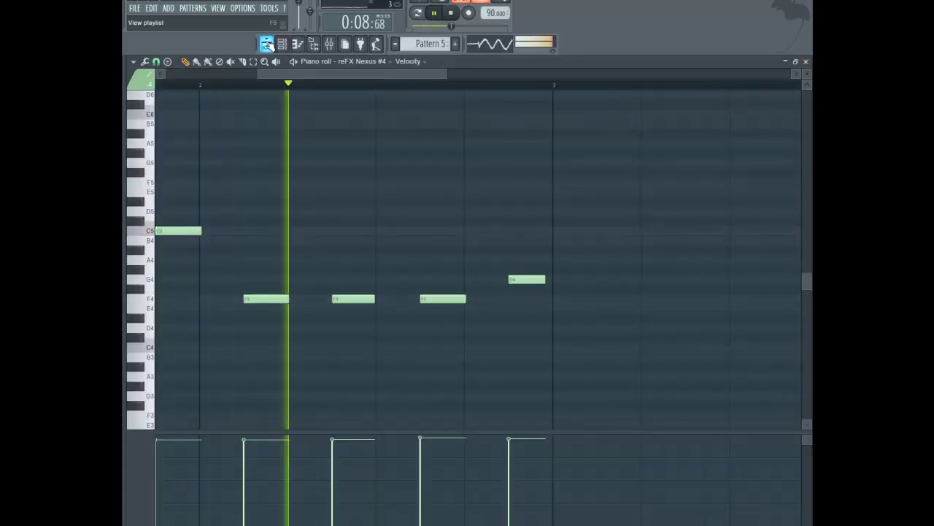
{"action": "left_click", "coordinate": [266, 44]}
{"action": "left_click", "coordinate": [297, 44]}
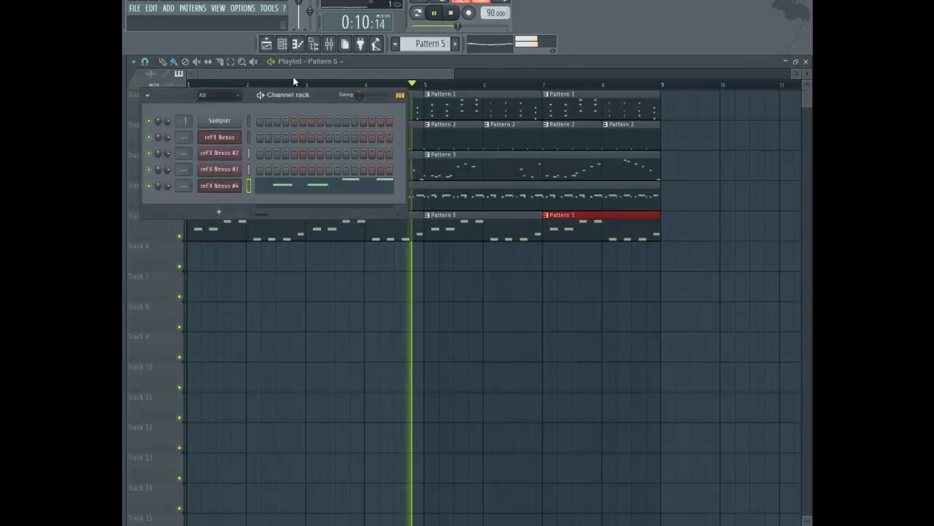
{"action": "left_click", "coordinate": [224, 170]}
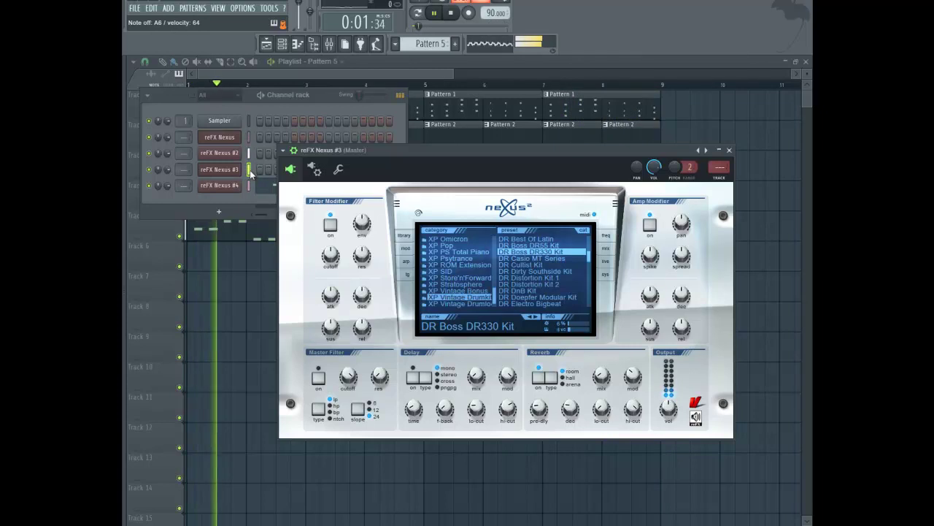
{"action": "key", "text": "space"}
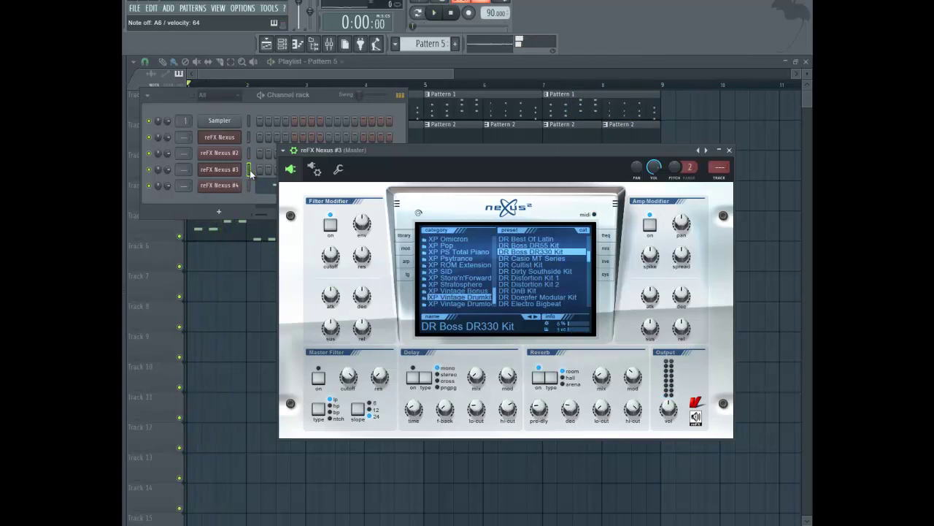
Switch to Pattern 4 and open the reFX Nexus #3 drum part in the piano roll
{"action": "left_click", "coordinate": [335, 94]}
{"action": "key", "text": "Right"}
{"action": "key", "text": "Left"}
{"action": "key", "text": "Left"}
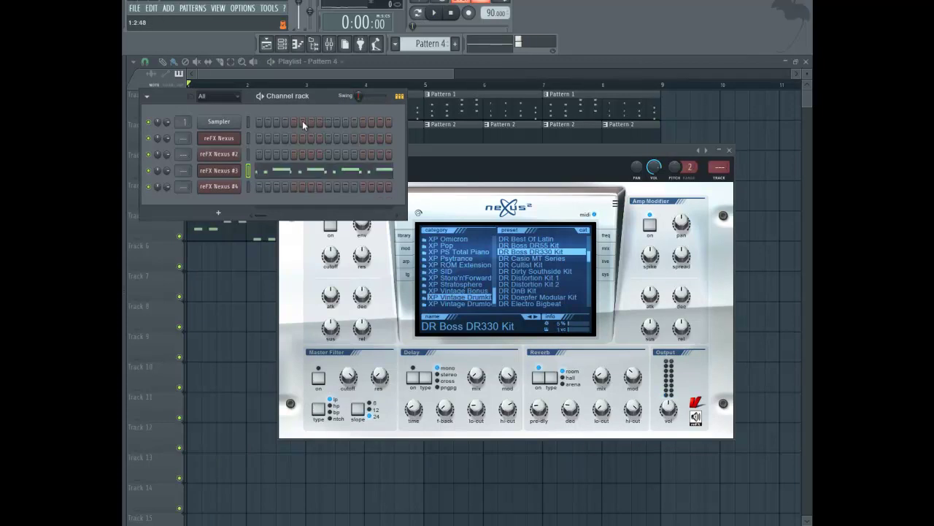
{"action": "left_click", "coordinate": [323, 173]}
{"action": "scroll", "coordinate": [139, 248], "scroll_direction": "up", "scroll_amount": 6}
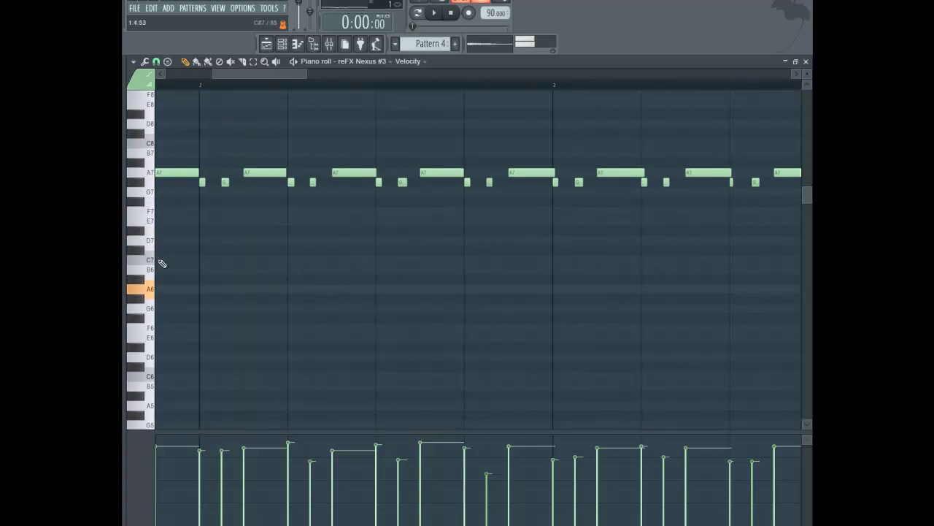
Add pairs of short A6 notes below the A7 hits throughout bars 1 to 8 of Pattern 4 and play the song
{"action": "key", "text": "space"}
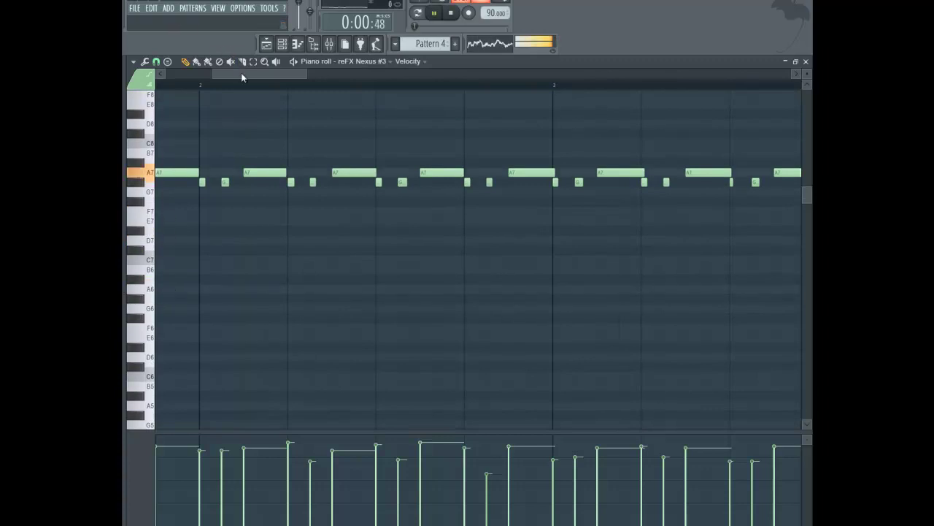
{"action": "left_click_drag", "start_coordinate": [244, 73], "coordinate": [195, 74]}
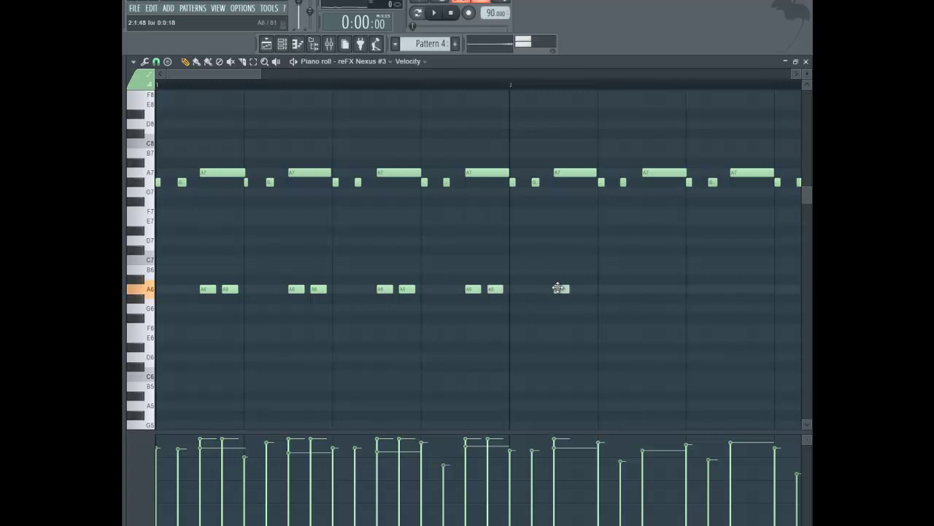
{"action": "scroll", "coordinate": [683, 296], "scroll_direction": "down", "scroll_amount": 5}
{"action": "left_click_drag", "start_coordinate": [304, 79], "coordinate": [364, 79]}
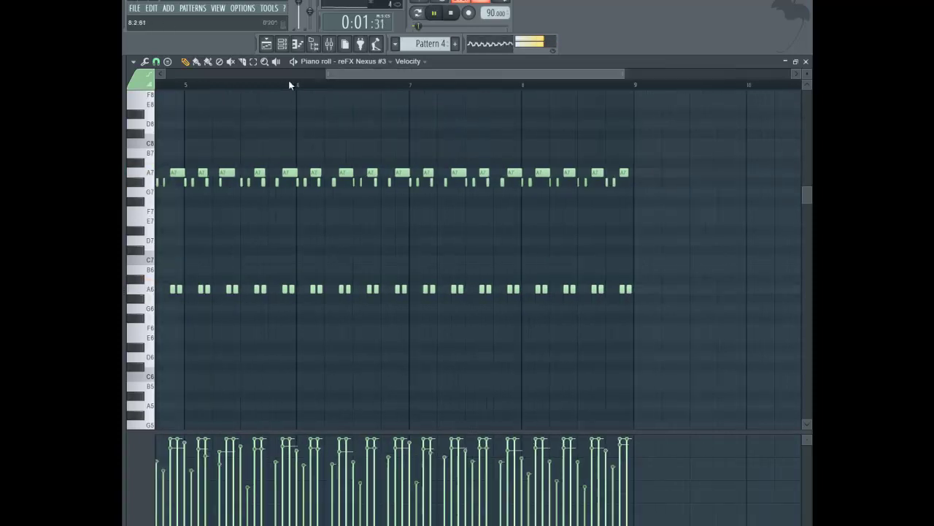
{"action": "left_click_drag", "start_coordinate": [465, 73], "coordinate": [701, 94]}
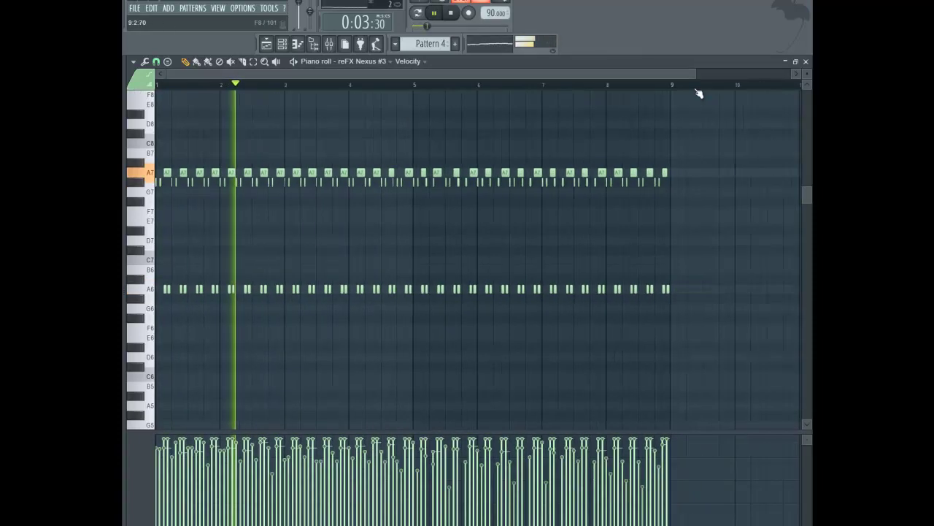
{"action": "left_click", "coordinate": [806, 62]}
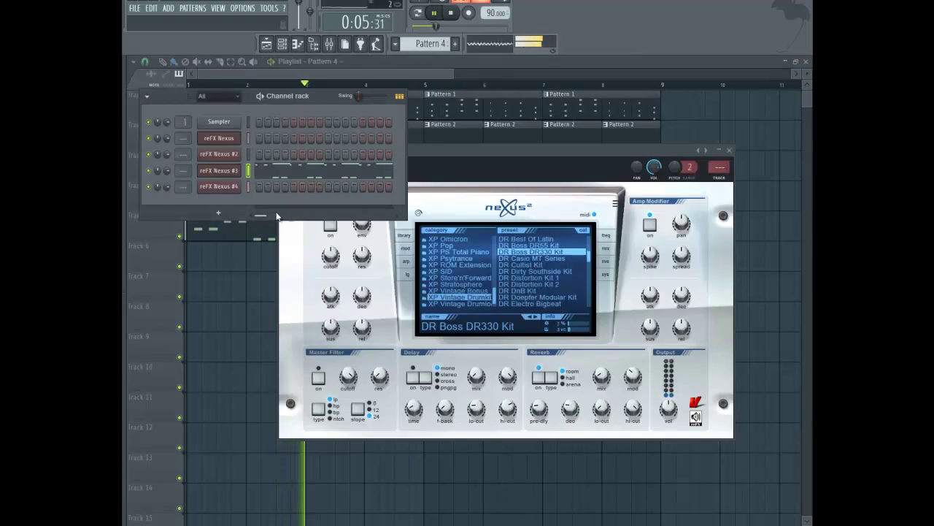
Add a reFX Nexus #5 channel and audition XP Analog presets over the song, loading AR Nordic Walking
{"action": "left_click", "coordinate": [229, 156]}
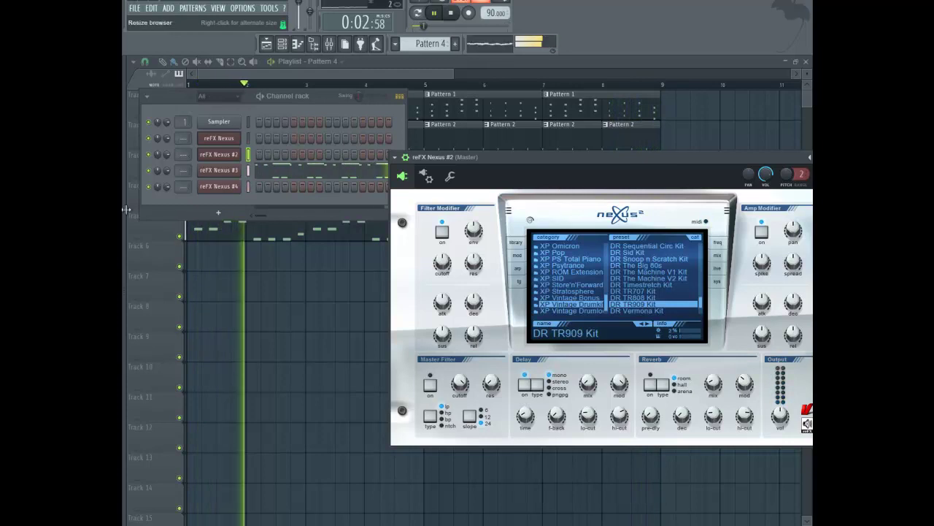
{"action": "left_click", "coordinate": [549, 293]}
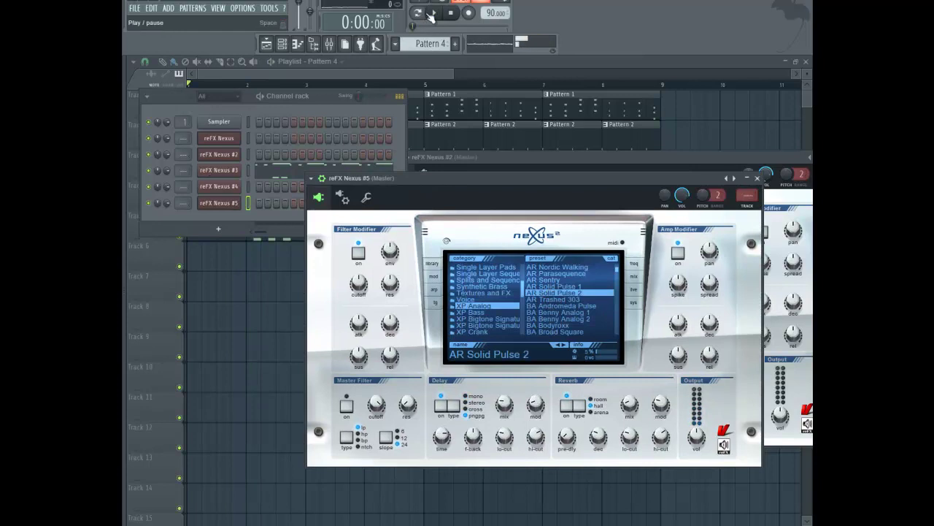
{"action": "left_click", "coordinate": [430, 16]}
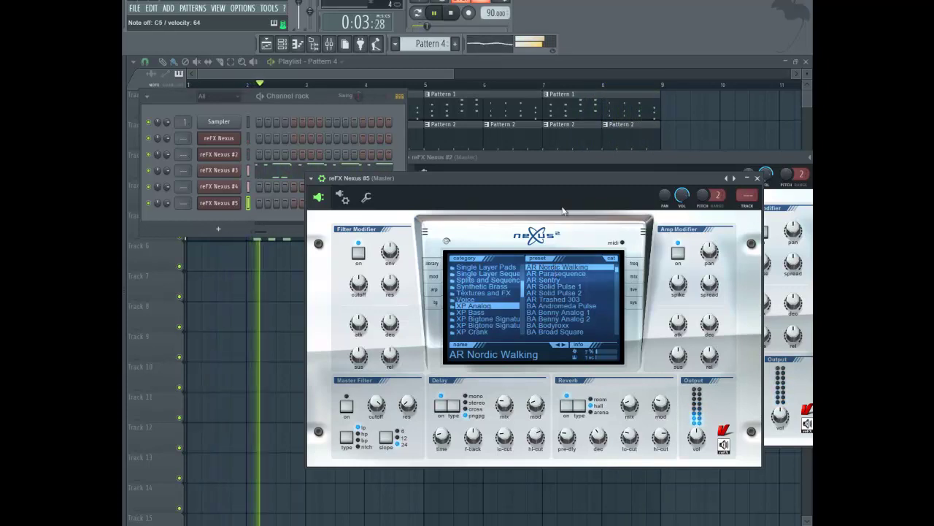
{"action": "left_click", "coordinate": [452, 13]}
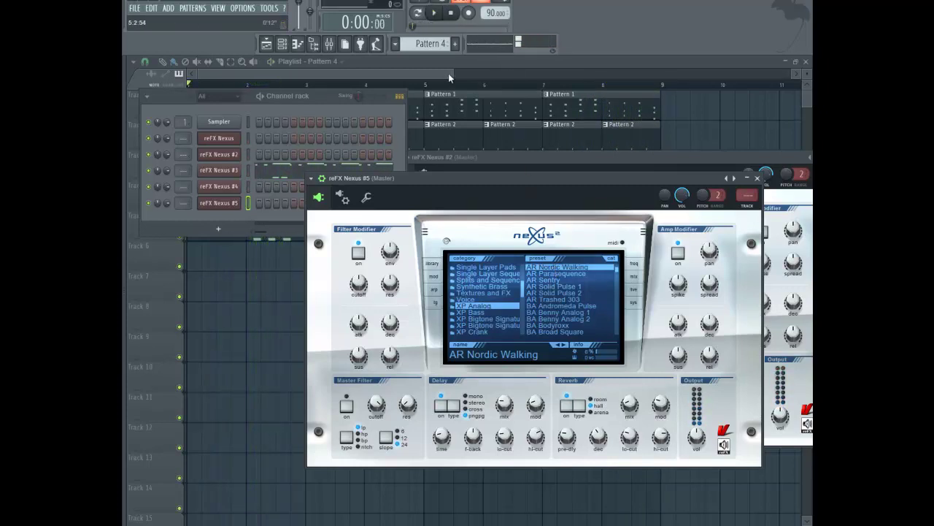
{"action": "left_click_drag", "start_coordinate": [454, 74], "coordinate": [773, 98]}
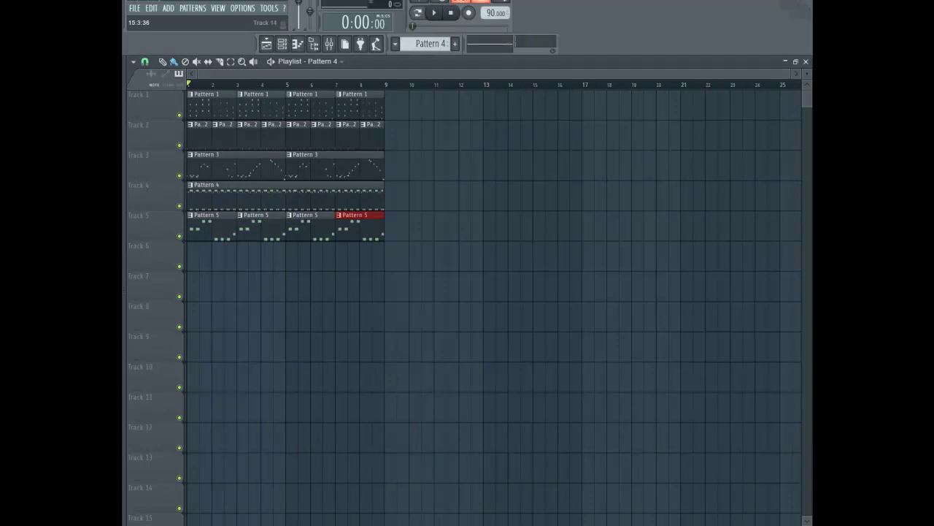